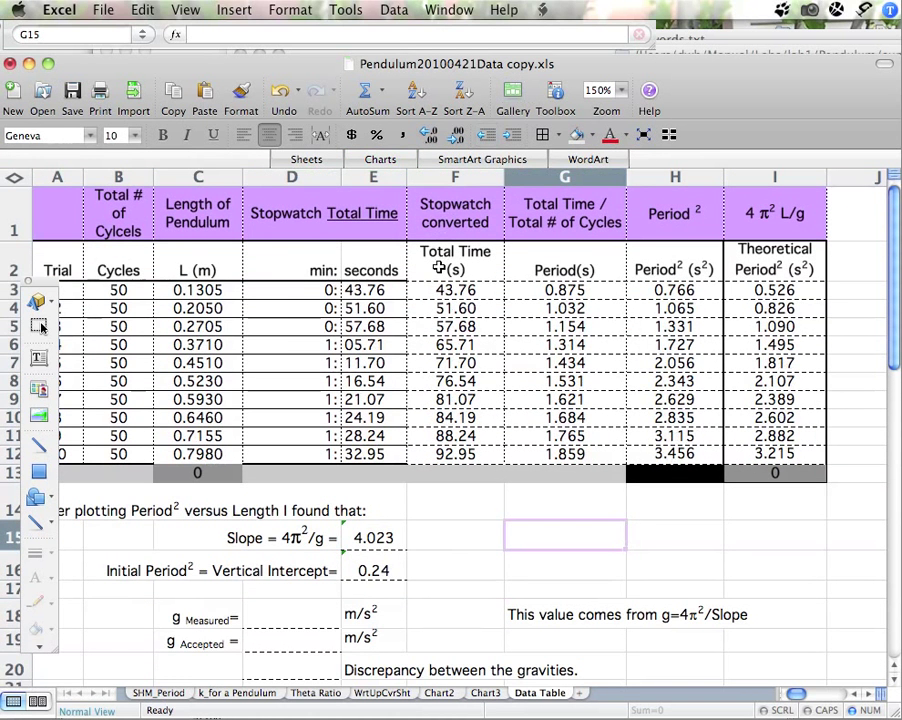
Step: Select lengths C2:C13 plus Period² H2:H12 and theoretical Period² I2:I13 together
{"action": "left_click", "coordinate": [266, 349]}
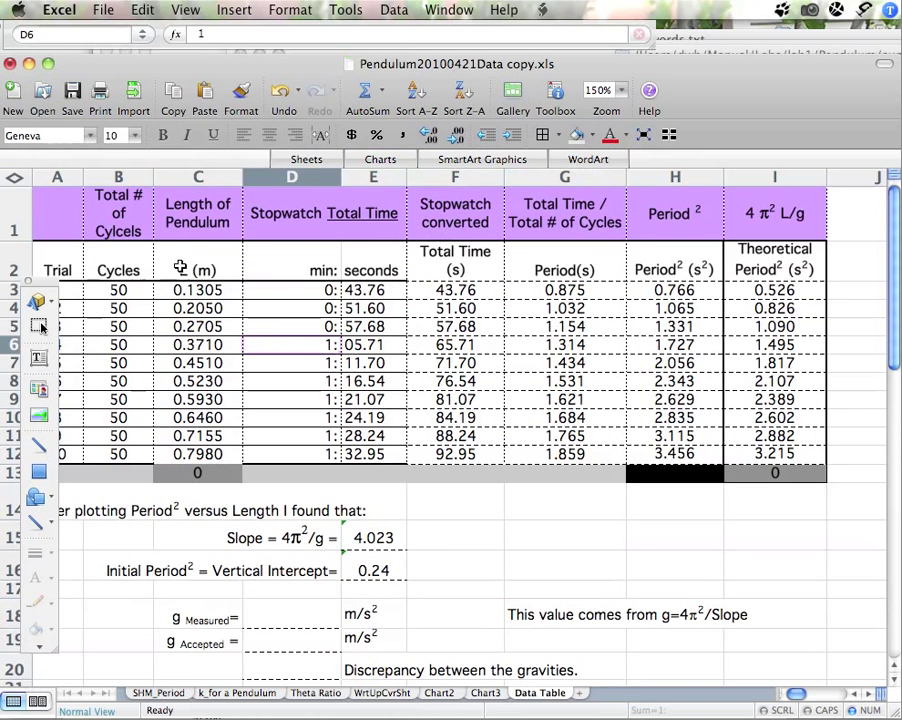
{"action": "left_click_drag", "start_coordinate": [190, 268], "coordinate": [195, 470]}
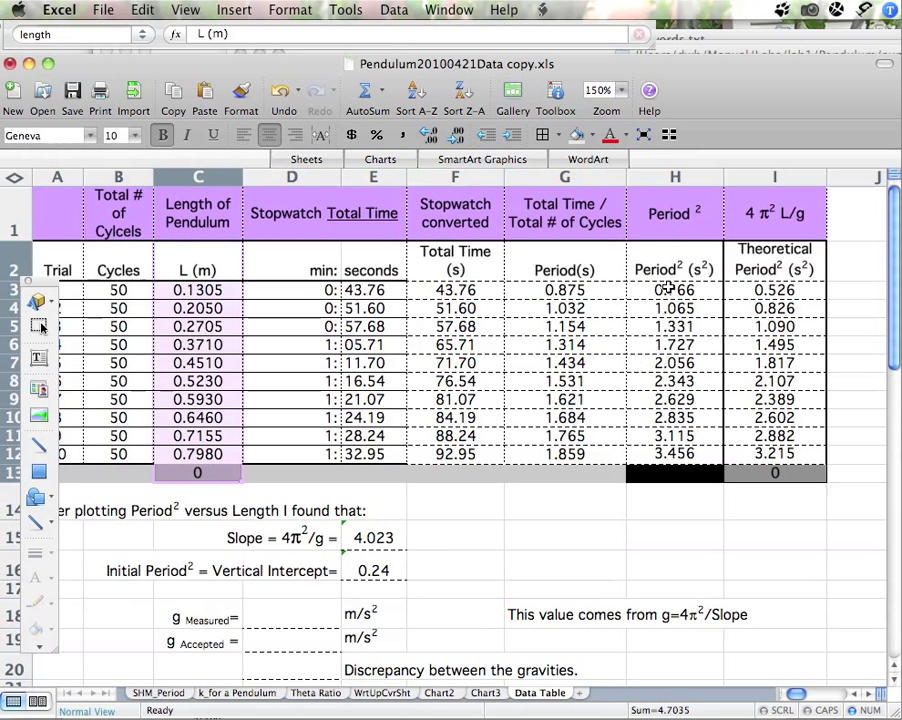
{"action": "left_click_drag", "start_coordinate": [668, 268], "coordinate": [667, 472]}
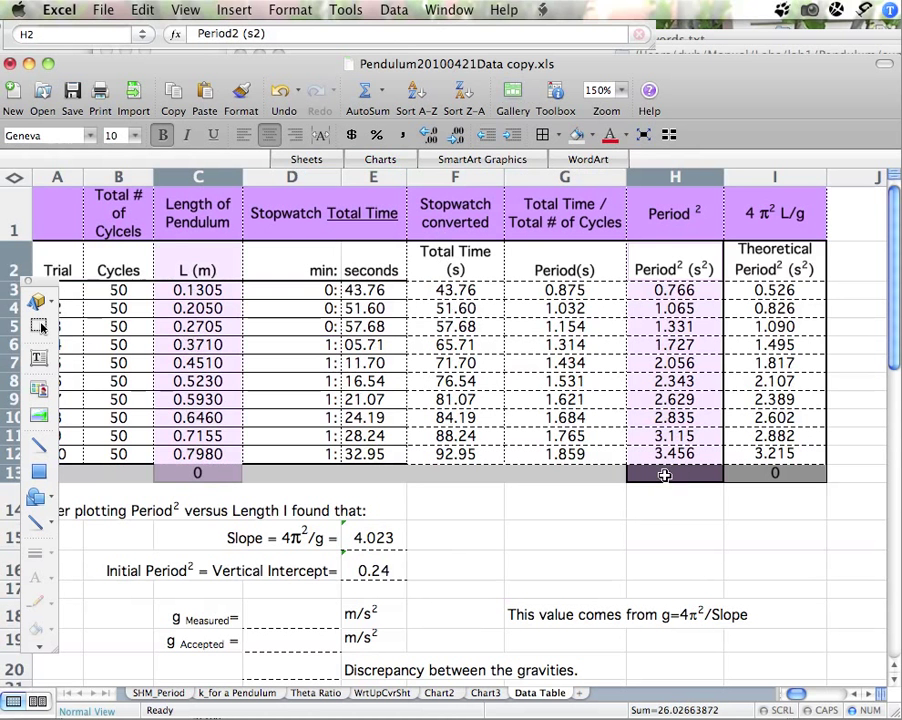
{"action": "left_click", "coordinate": [767, 265]}
{"action": "left_click_drag", "start_coordinate": [767, 265], "coordinate": [767, 471]}
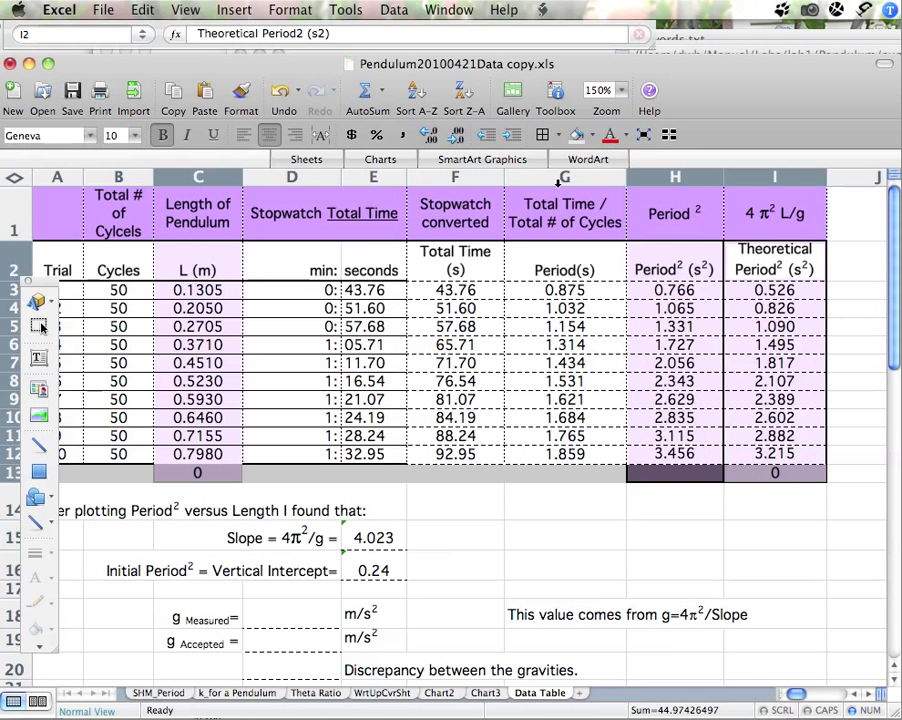
Step: Insert a marked X Y scatter chart of the selection and bring up its context menu
{"action": "left_click", "coordinate": [513, 93]}
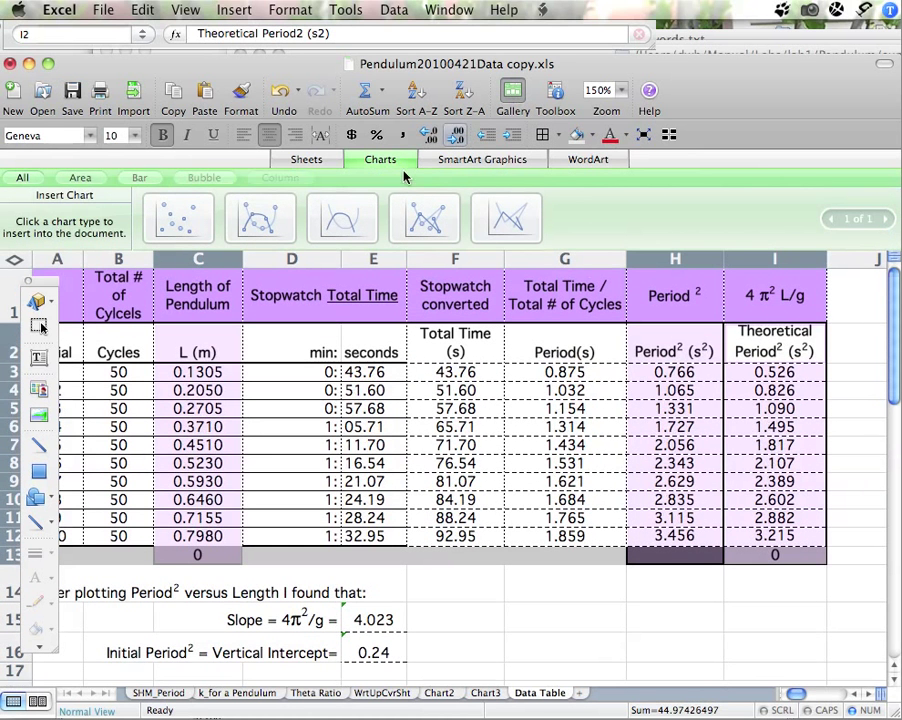
{"action": "left_click", "coordinate": [306, 159]}
{"action": "left_click", "coordinate": [377, 160]}
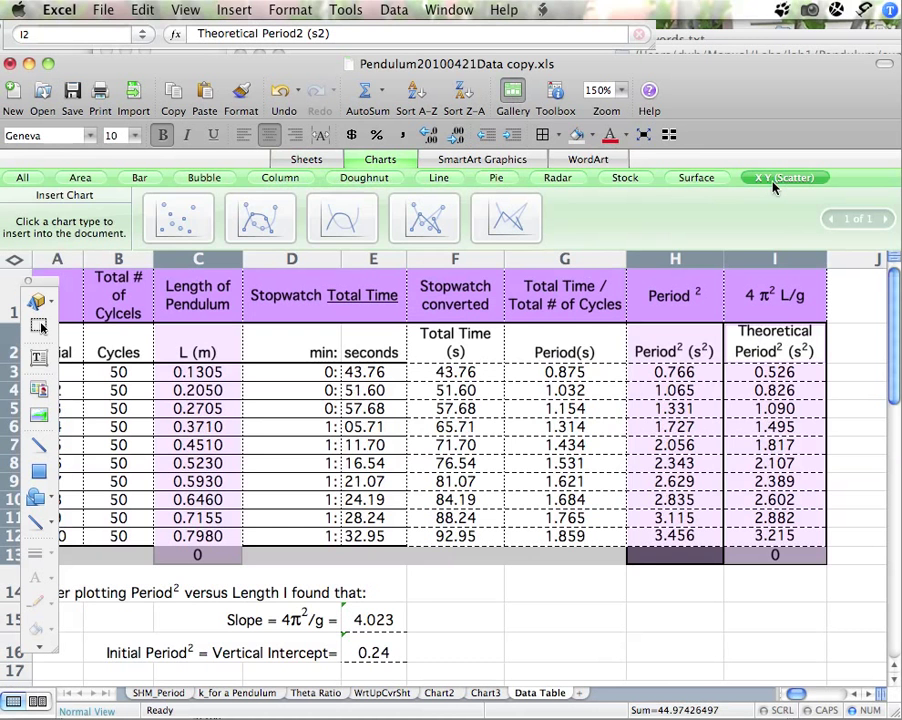
{"action": "left_click", "coordinate": [175, 220]}
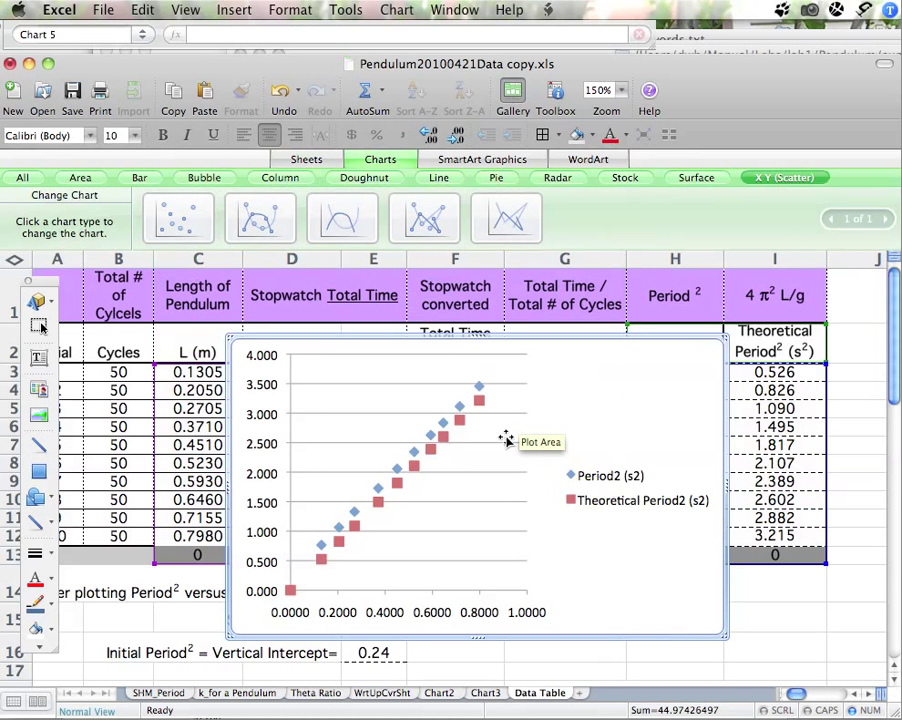
{"action": "right_click", "coordinate": [551, 427]}
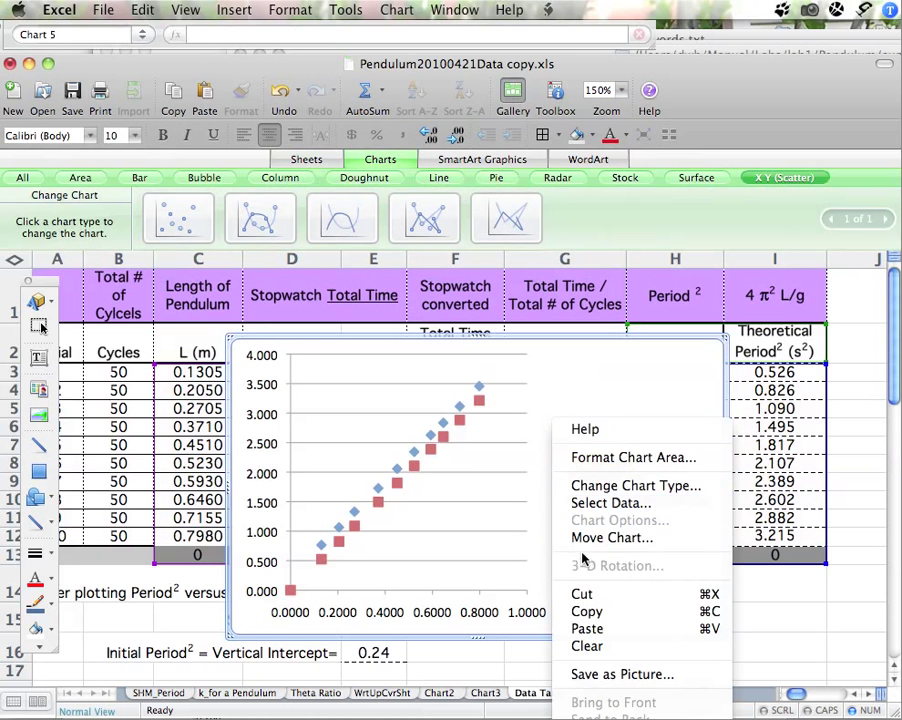
Step: Move the chart onto its own new sheet
{"action": "left_click", "coordinate": [578, 537]}
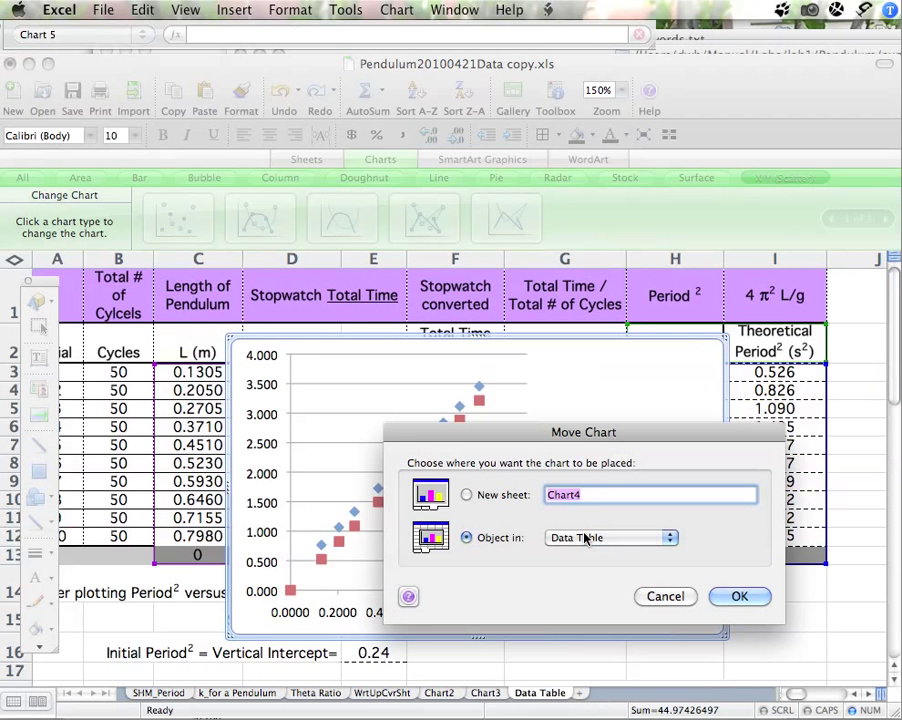
{"action": "left_click", "coordinate": [489, 497]}
{"action": "left_click", "coordinate": [739, 596]}
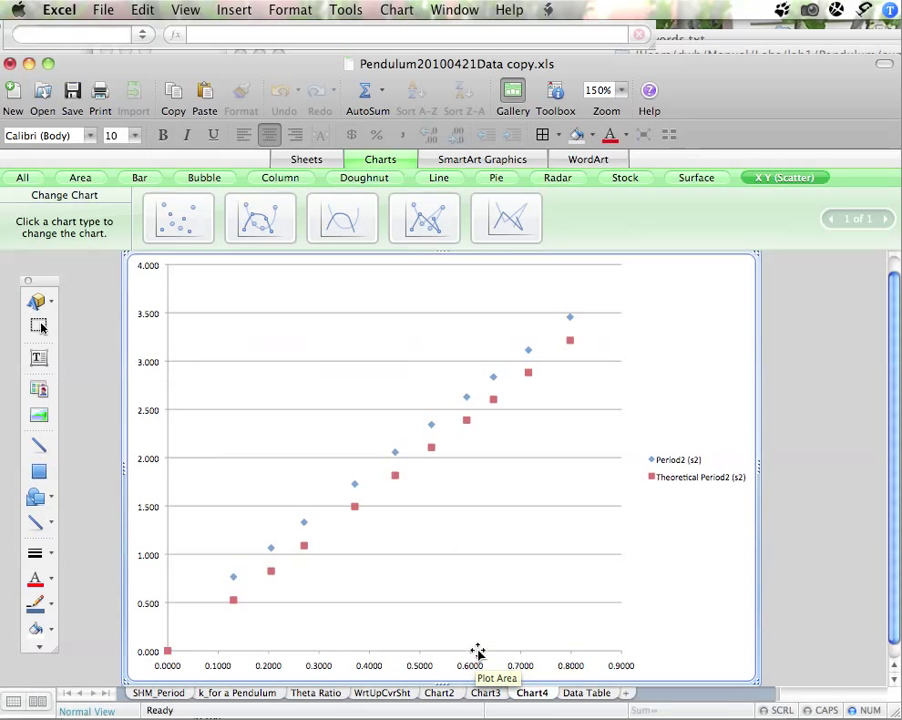
Step: Enlarge the plot area and draw the theoretical Period² series as a smooth line
{"action": "left_click", "coordinate": [396, 337]}
{"action": "left_click_drag", "start_coordinate": [621, 264], "coordinate": [747, 255]}
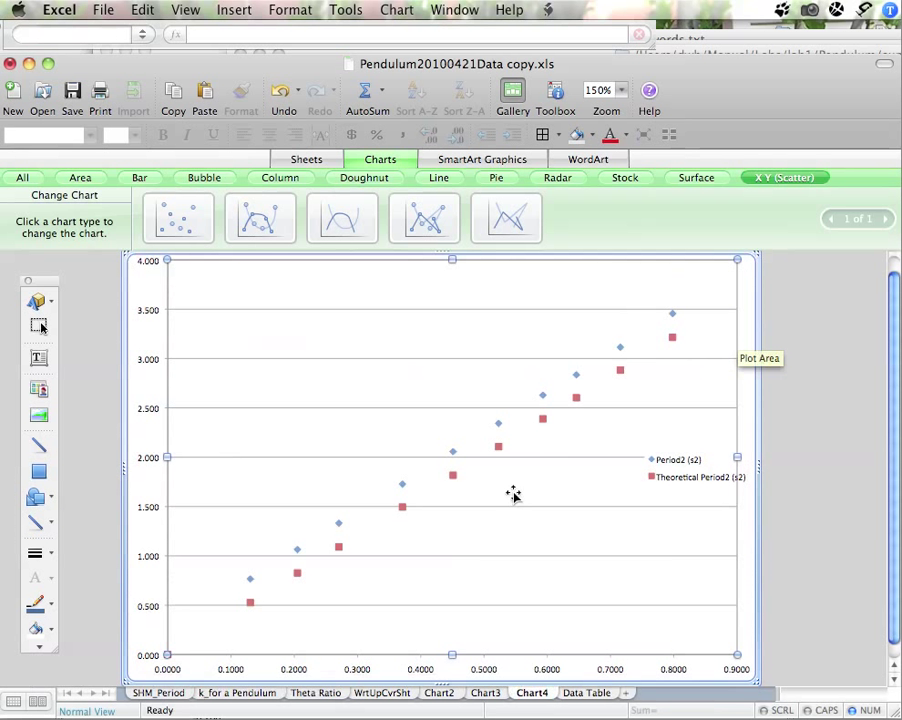
{"action": "left_click", "coordinate": [297, 576]}
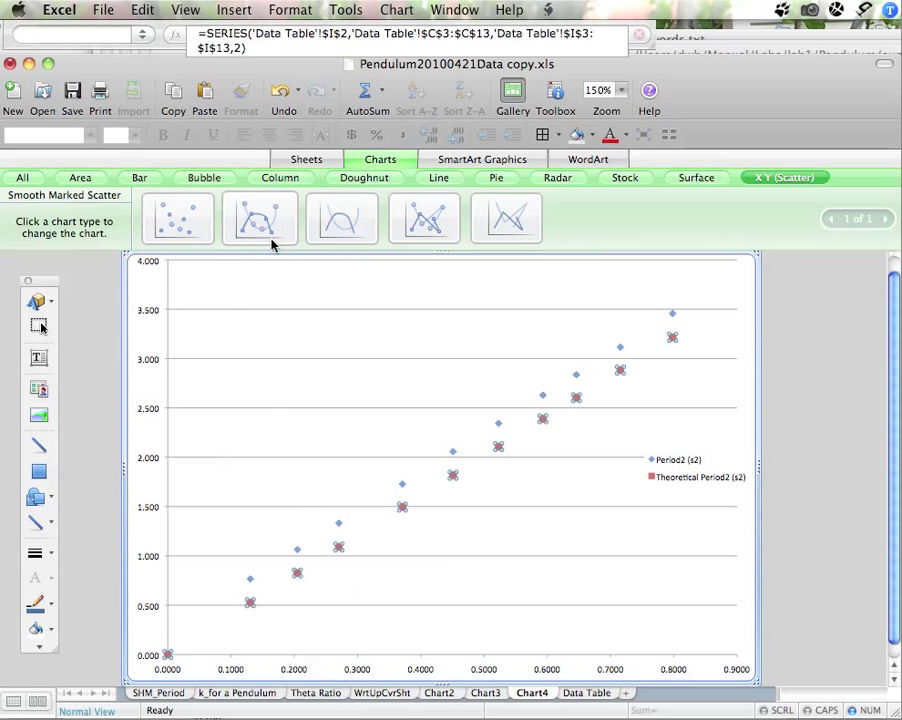
{"action": "left_click", "coordinate": [340, 224]}
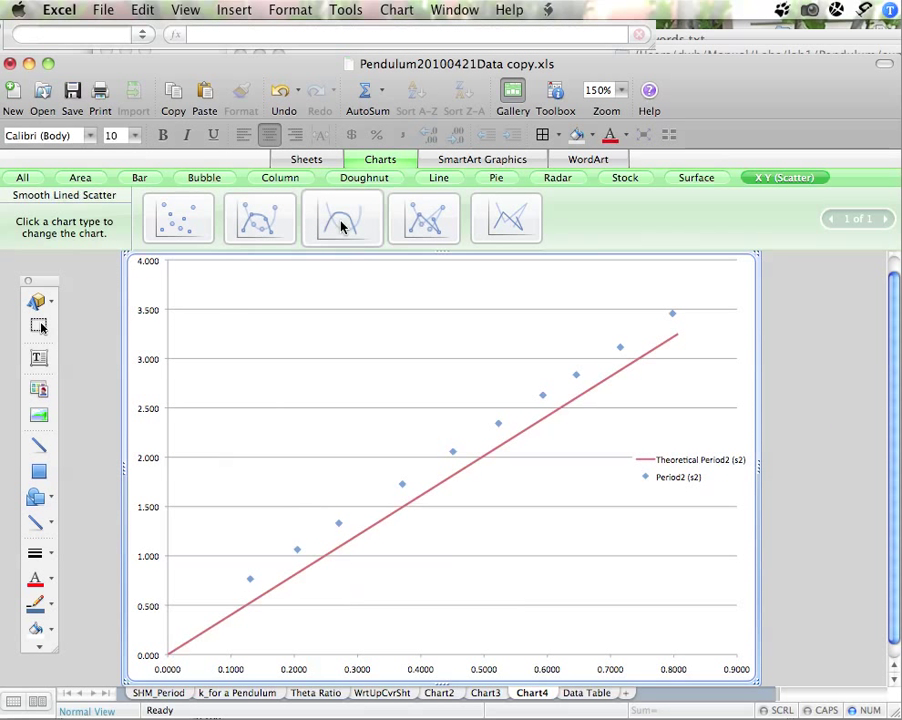
{"action": "left_click", "coordinate": [402, 486]}
Step: Add a linear trendline to measured Period² displaying its equation and R² value
{"action": "right_click", "coordinate": [403, 487]}
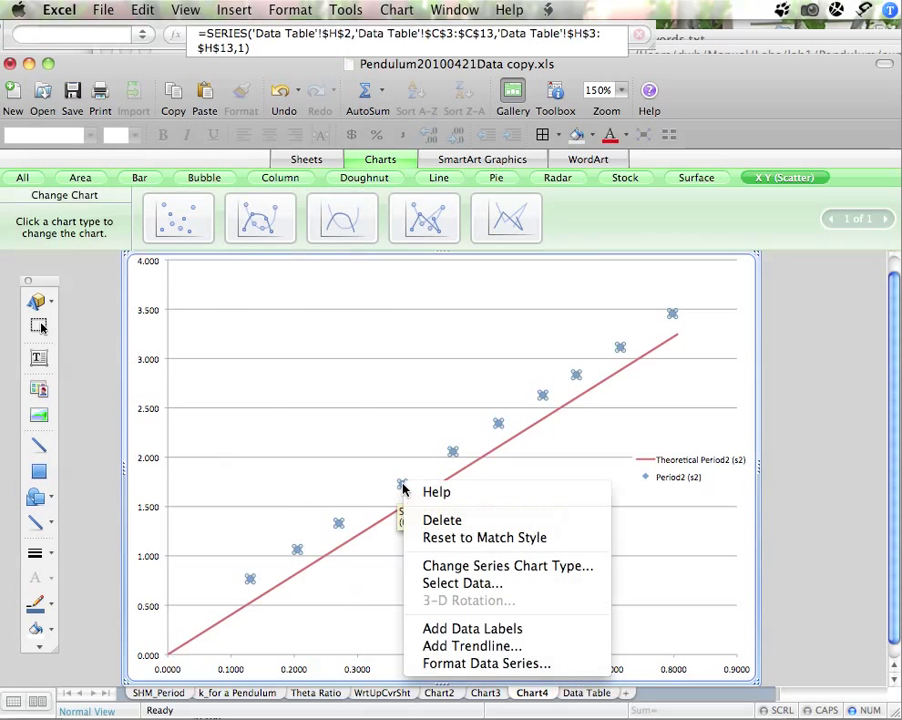
{"action": "left_click", "coordinate": [446, 646]}
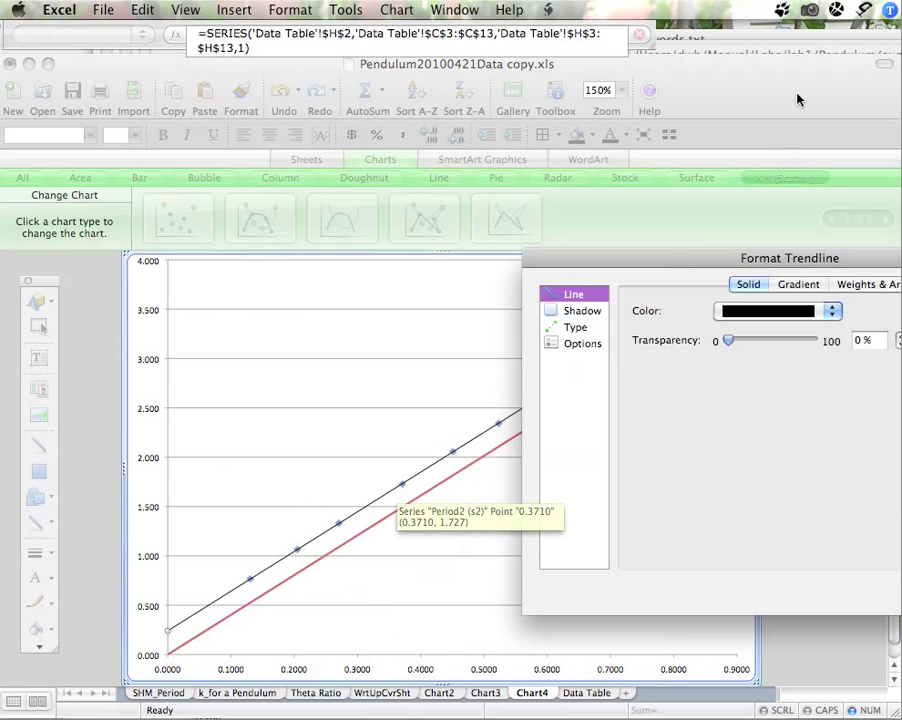
{"action": "left_click_drag", "start_coordinate": [682, 259], "coordinate": [248, 206]}
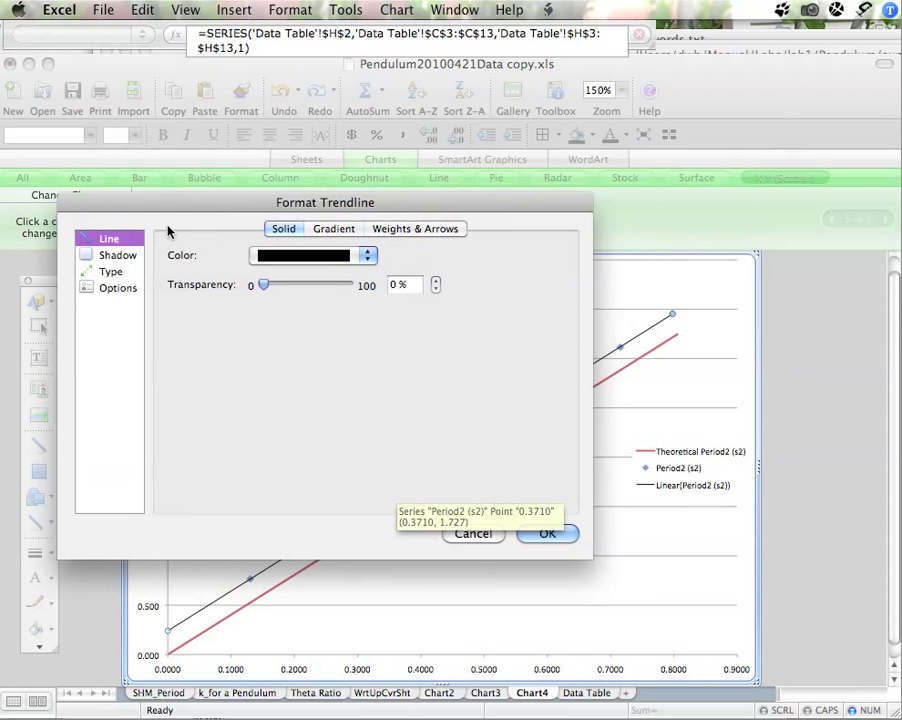
{"action": "left_click", "coordinate": [100, 289]}
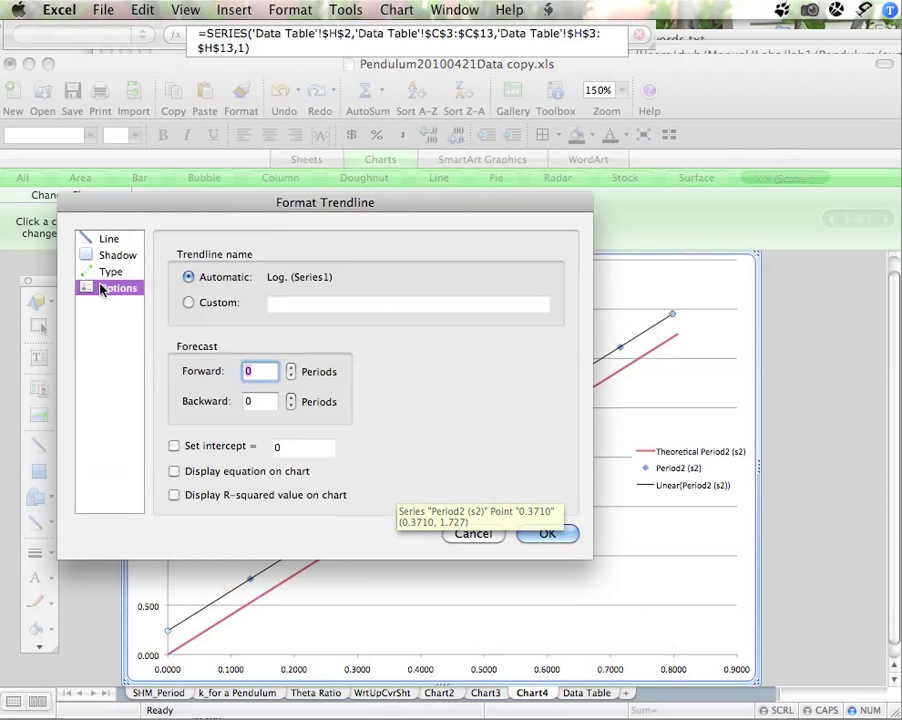
{"action": "left_click", "coordinate": [188, 471]}
{"action": "left_click", "coordinate": [188, 495]}
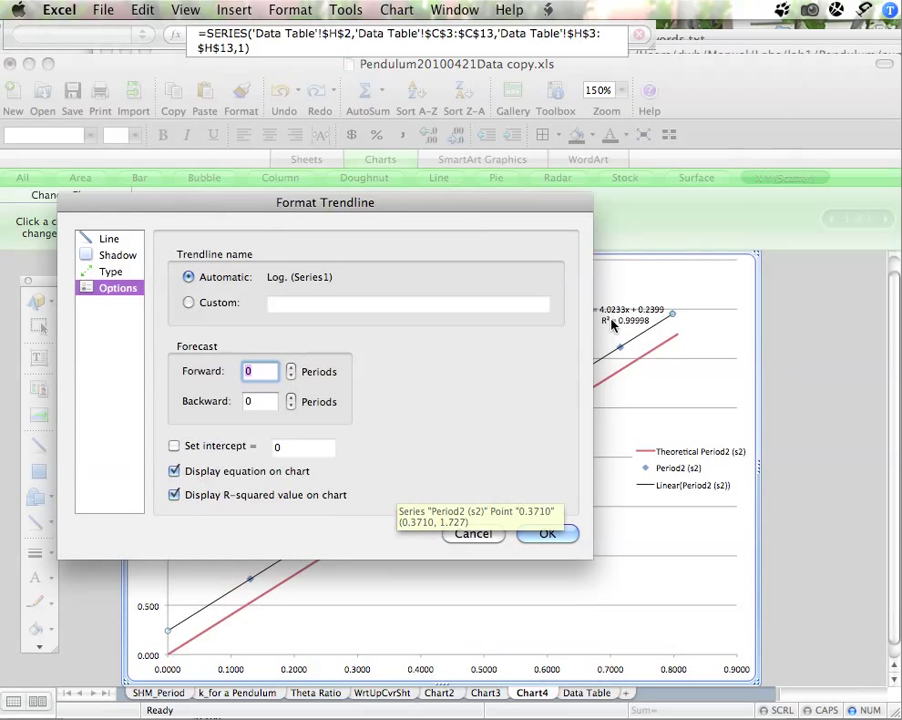
{"action": "left_click", "coordinate": [547, 535]}
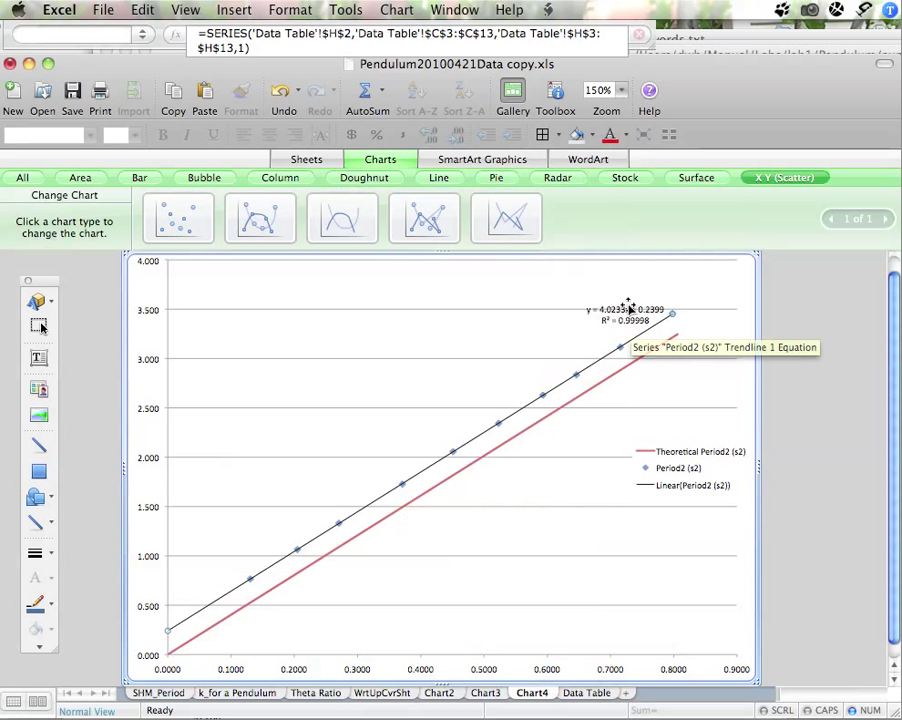
Step: Reposition the equation label beside the trendline's upper end, trying a white fill
{"action": "left_click_drag", "start_coordinate": [626, 306], "coordinate": [522, 305]}
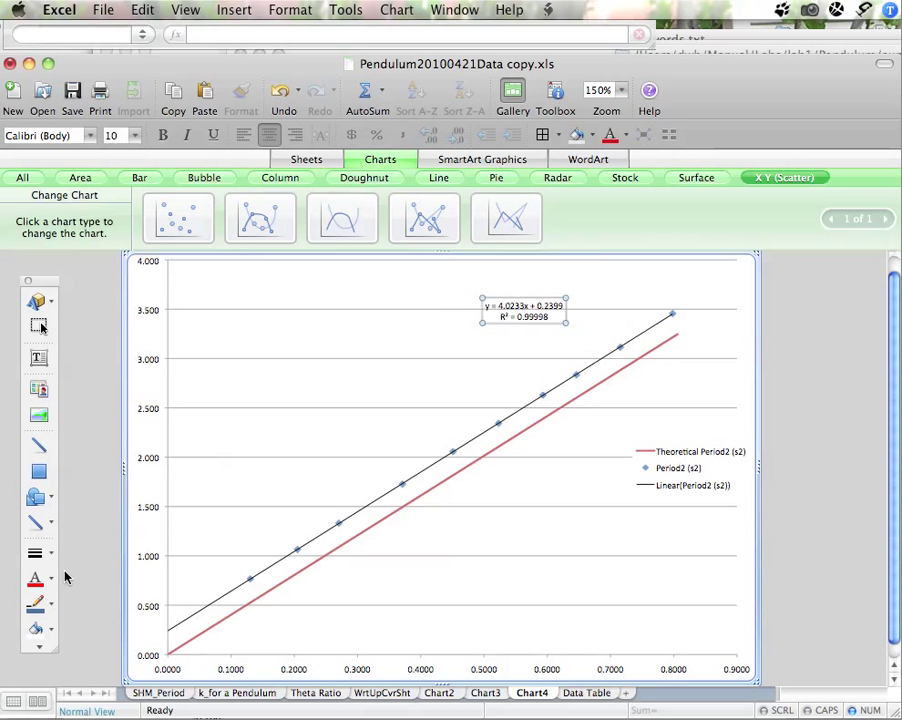
{"action": "left_click", "coordinate": [52, 630]}
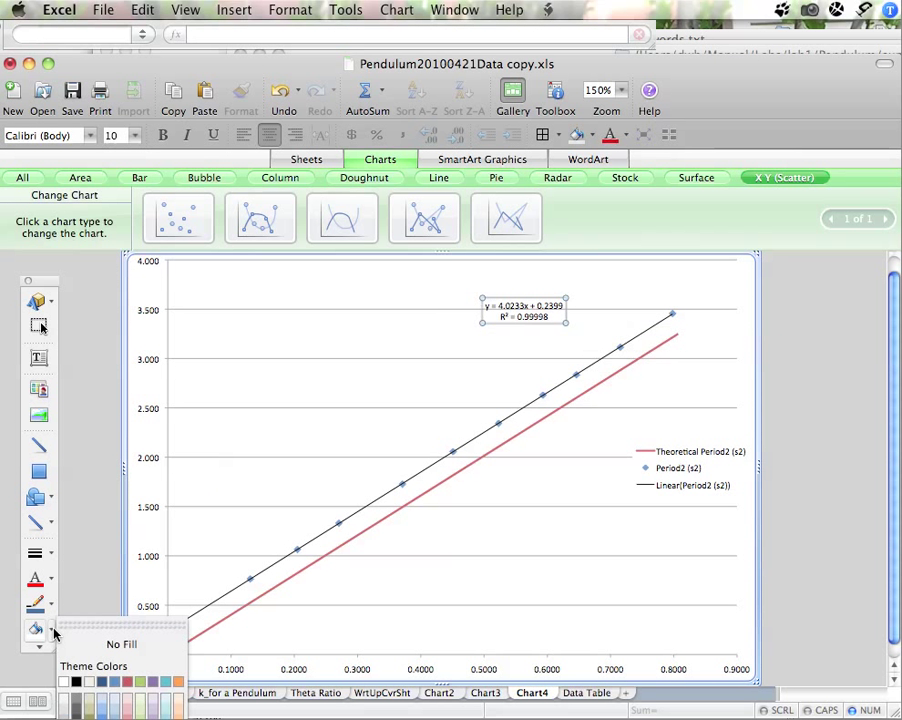
{"action": "left_click", "coordinate": [64, 680]}
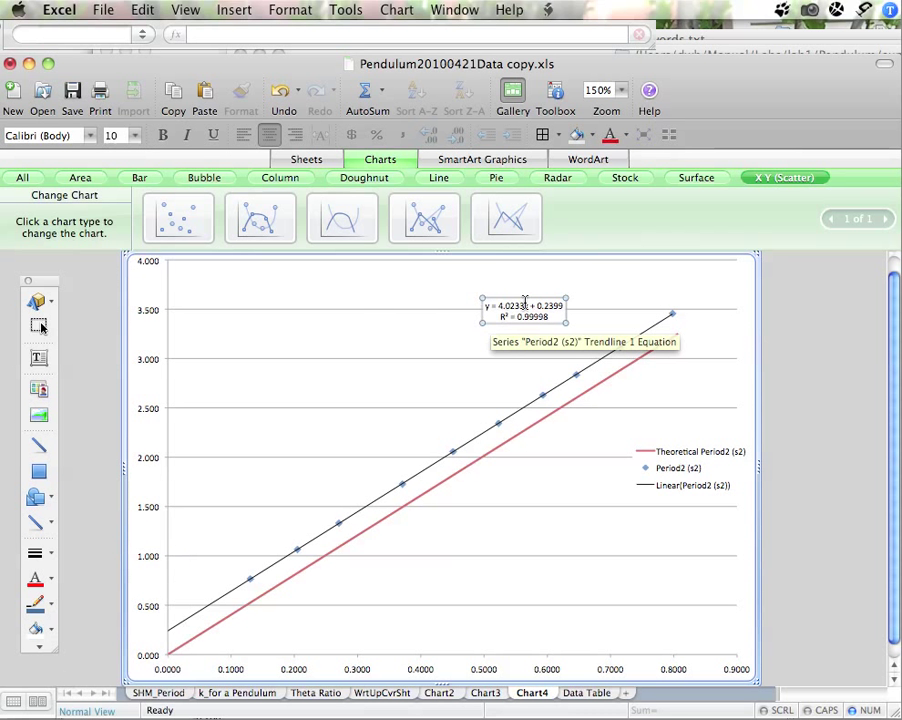
{"action": "mouse_move", "coordinate": [522, 303]}
{"action": "left_mouse_down"}
{"action": "mouse_move", "coordinate": [612, 305]}
{"action": "mouse_move", "coordinate": [602, 302]}
{"action": "left_mouse_up"}
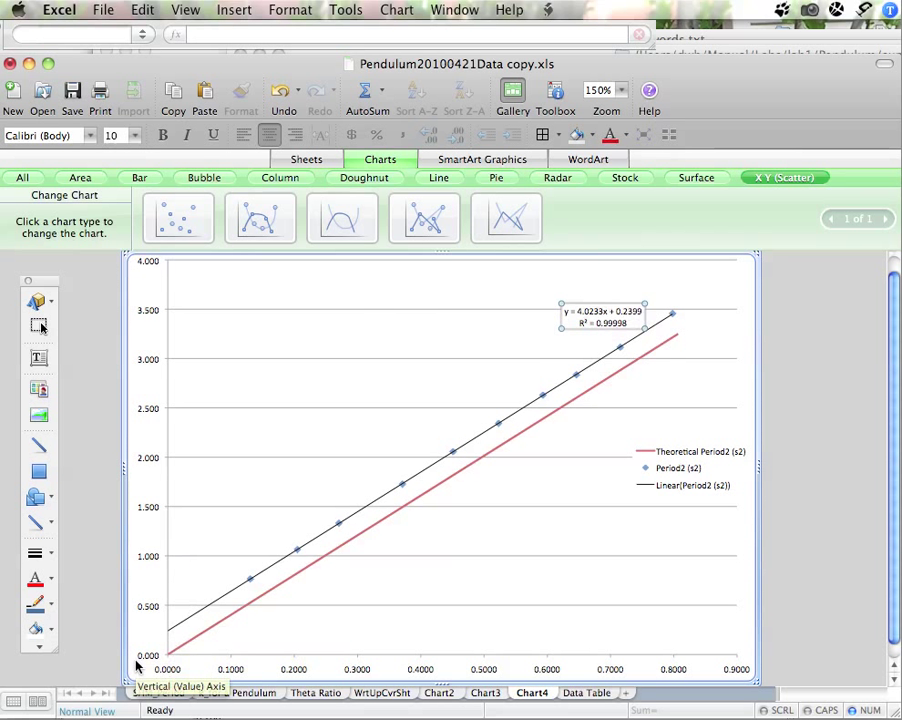
Step: Give the trendline a backward forecast of 0.5 period
{"action": "right_click", "coordinate": [232, 595]}
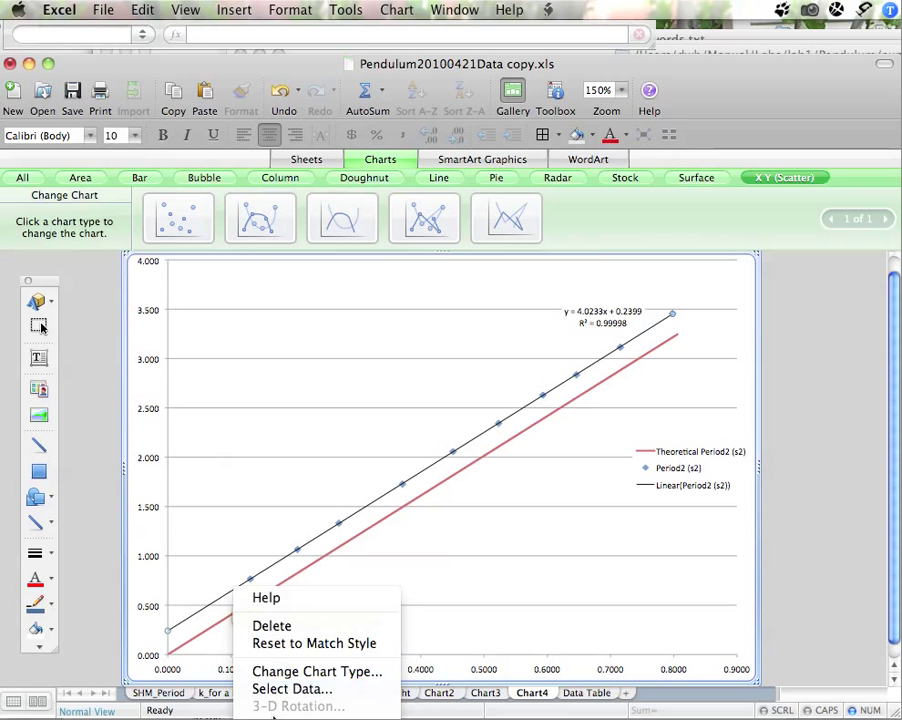
{"action": "left_click", "coordinate": [295, 333]}
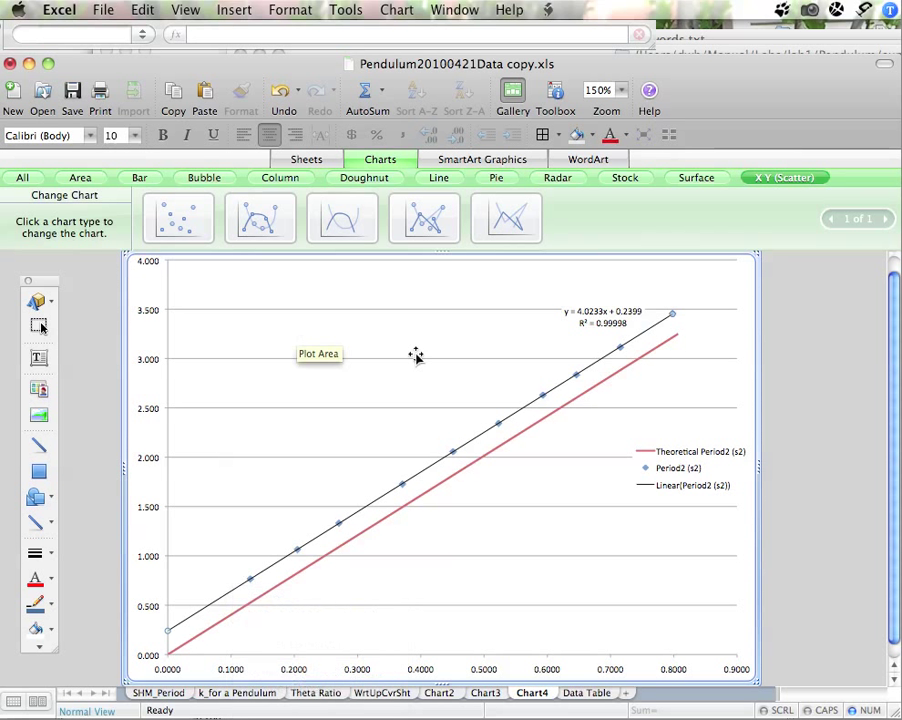
{"action": "right_click", "coordinate": [522, 411]}
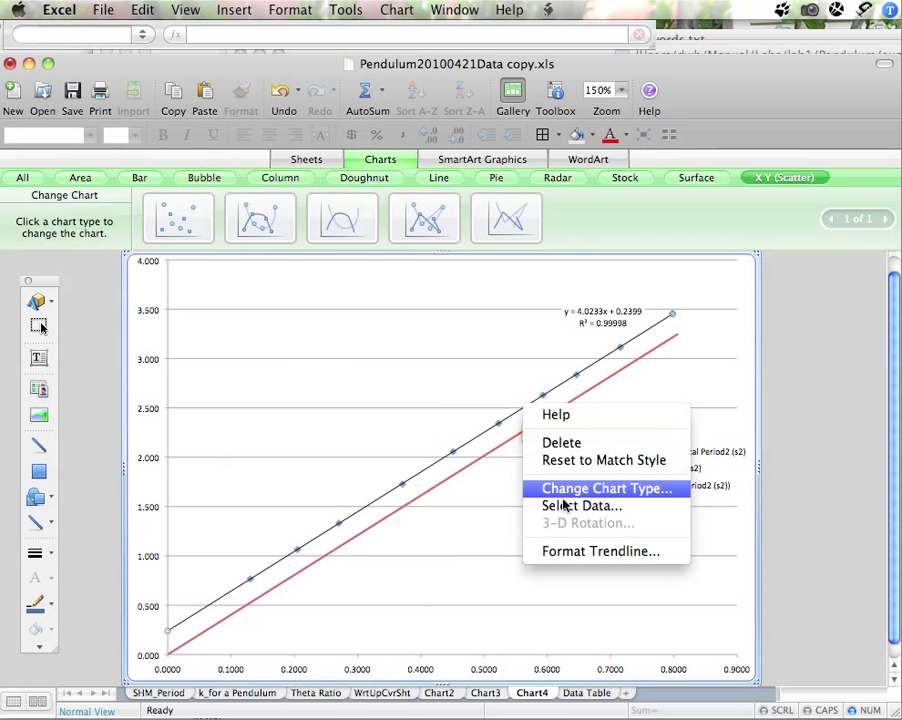
{"action": "left_click", "coordinate": [567, 552]}
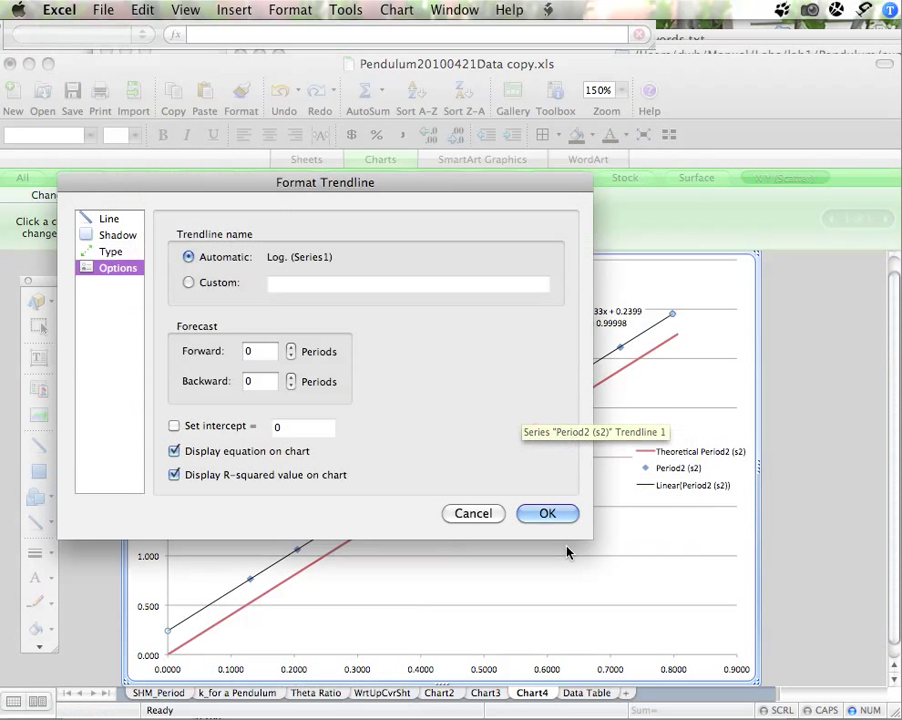
{"action": "left_click", "coordinate": [292, 377]}
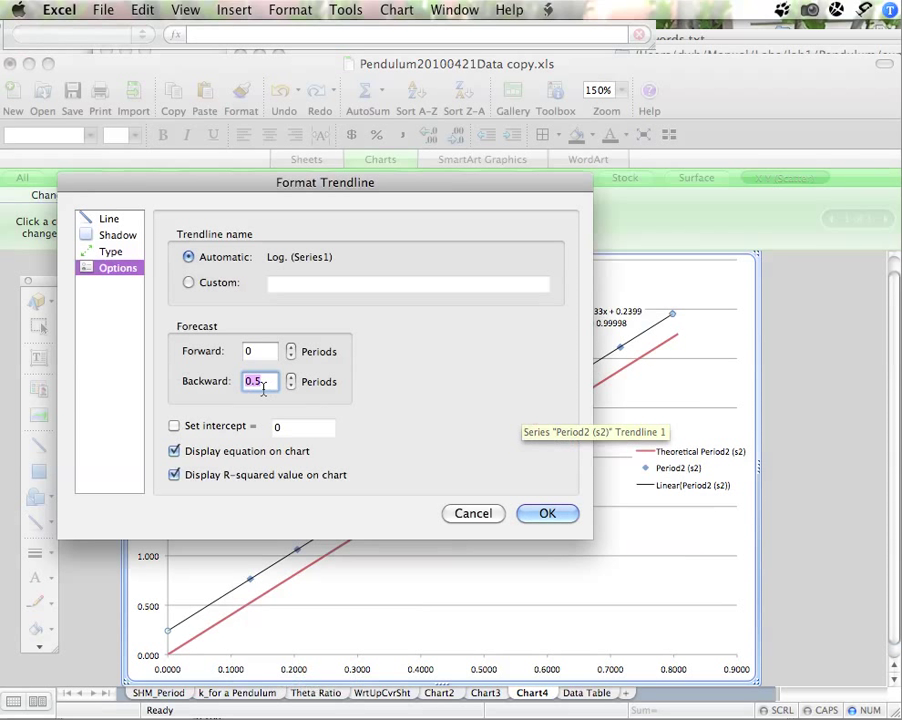
{"action": "left_click", "coordinate": [539, 512]}
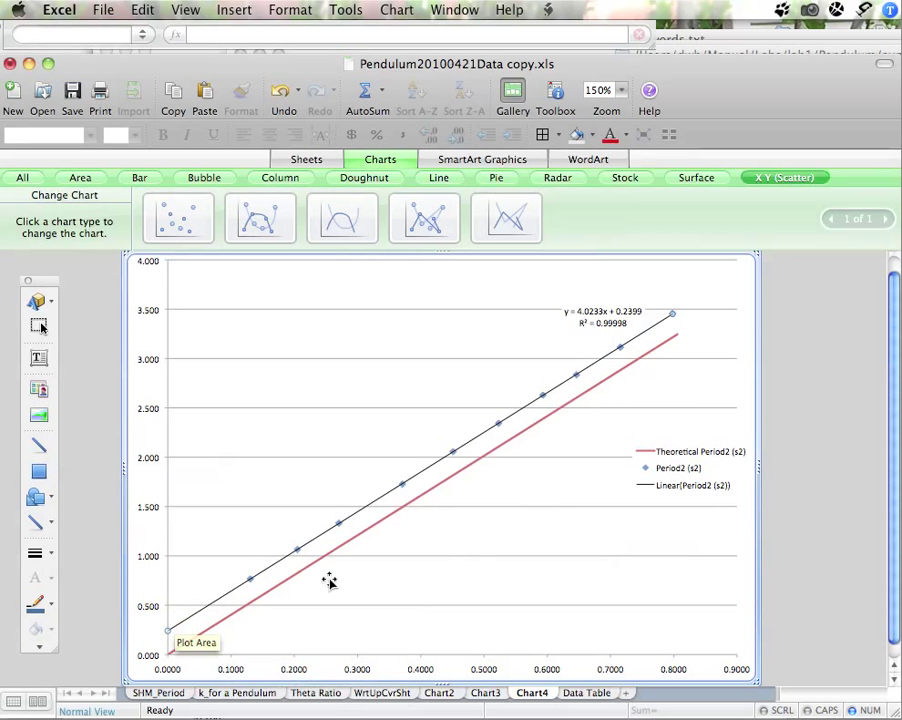
Step: Increase the trendline's backward forecast to one full period
{"action": "right_click", "coordinate": [476, 440]}
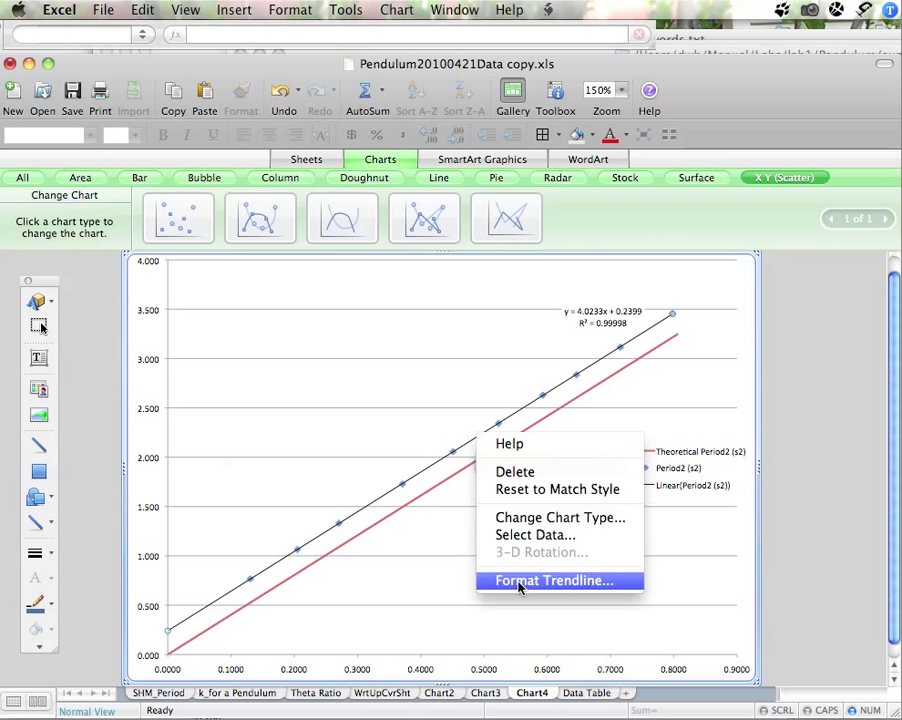
{"action": "left_click", "coordinate": [466, 582]}
{"action": "left_click", "coordinate": [291, 358]}
{"action": "left_click", "coordinate": [291, 358]}
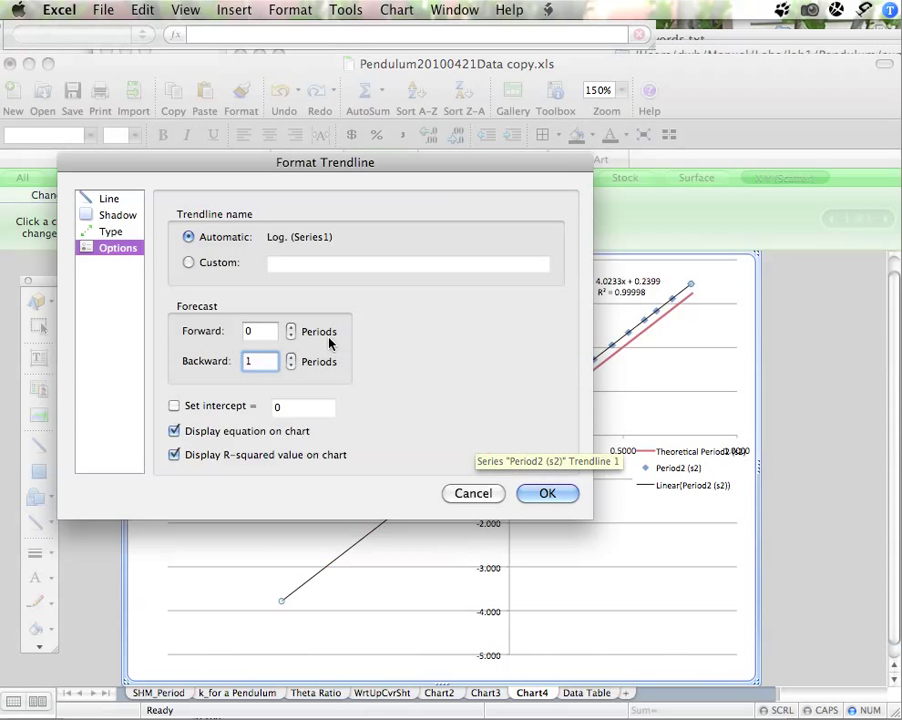
{"action": "left_click", "coordinate": [541, 496]}
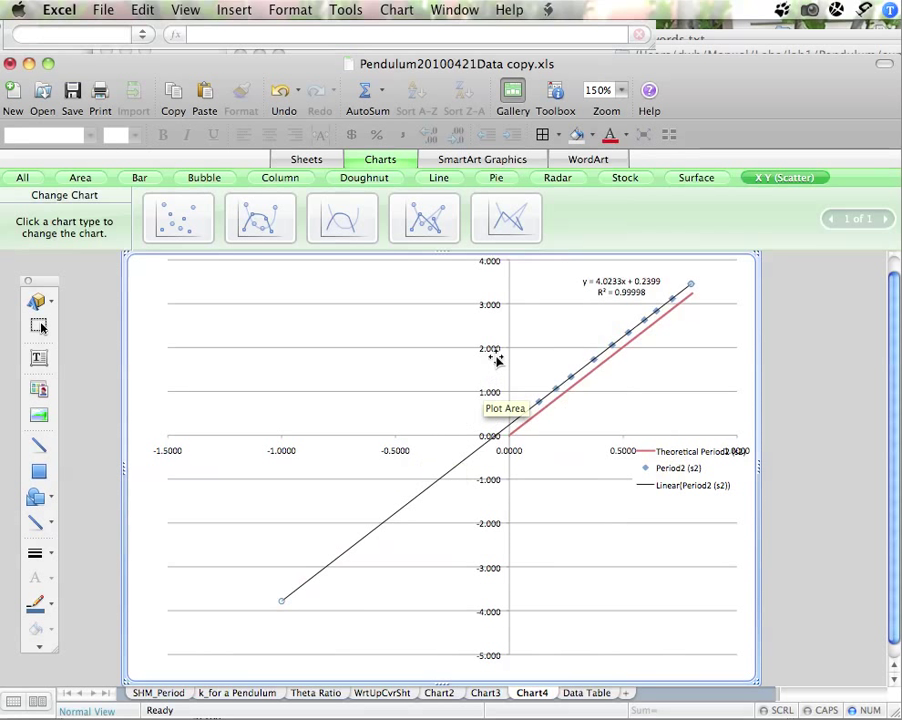
Step: Set the horizontal axis minimum to -0.1
{"action": "double_click", "coordinate": [397, 455]}
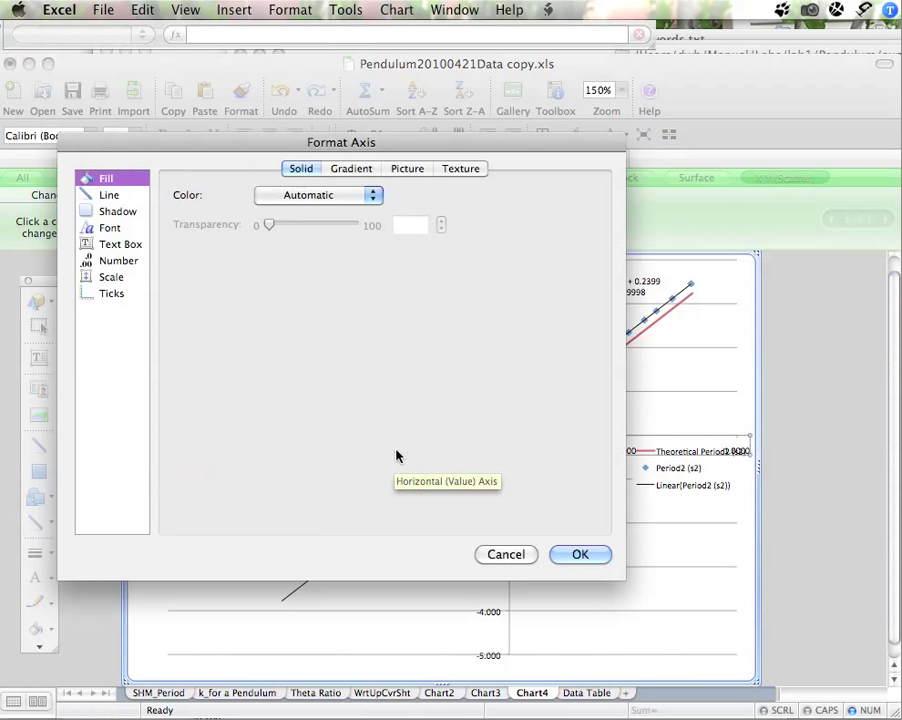
{"action": "left_click", "coordinate": [106, 277]}
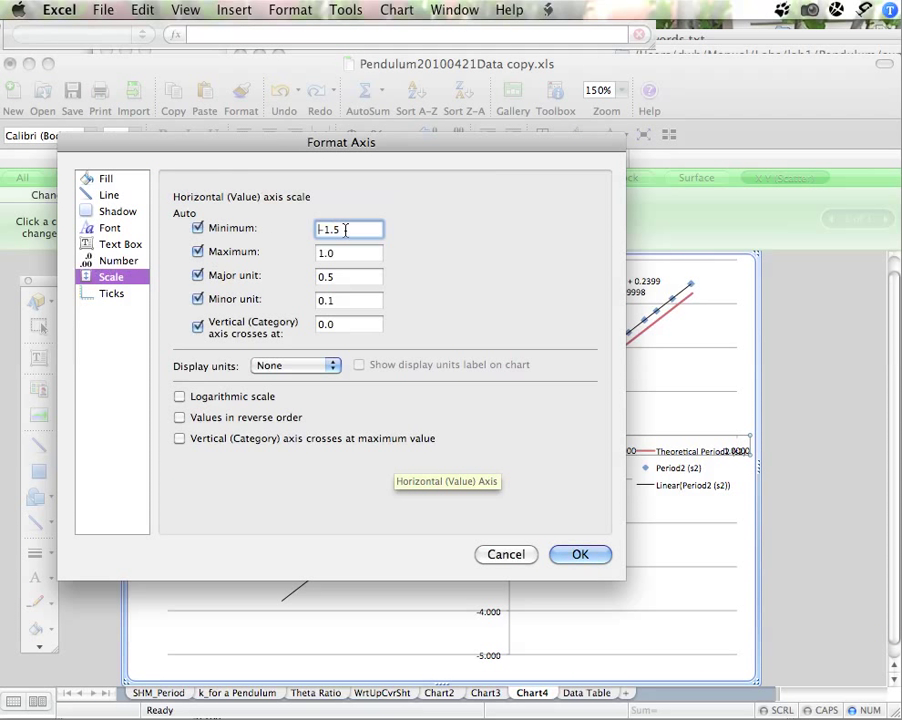
{"action": "left_click_drag", "start_coordinate": [345, 230], "coordinate": [296, 230]}
{"action": "type", "text": "-"}
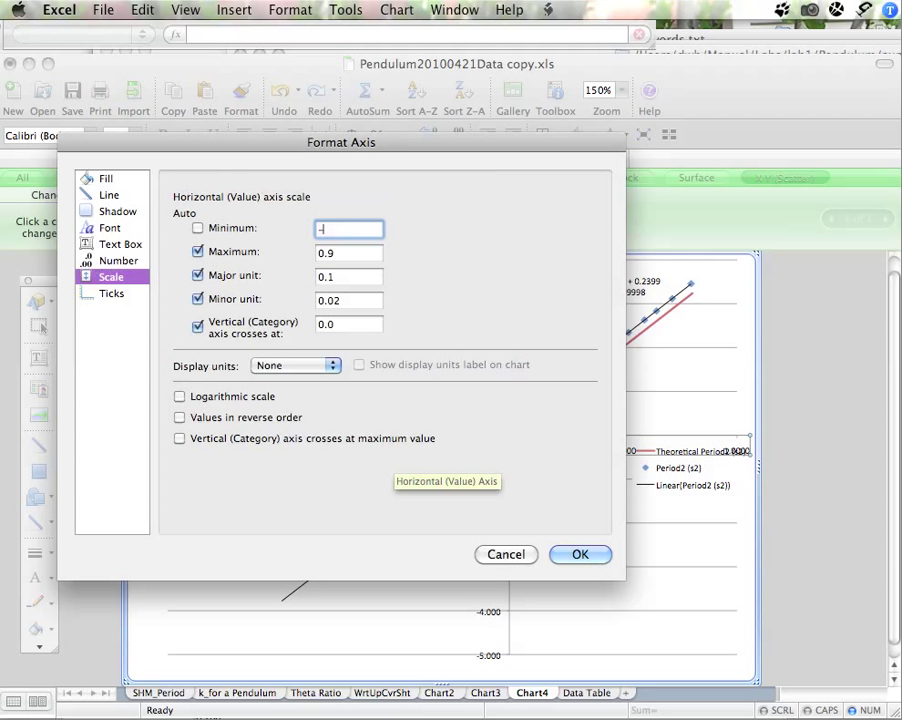
{"action": "type", "text": "0.1"}
{"action": "key", "text": "Return"}
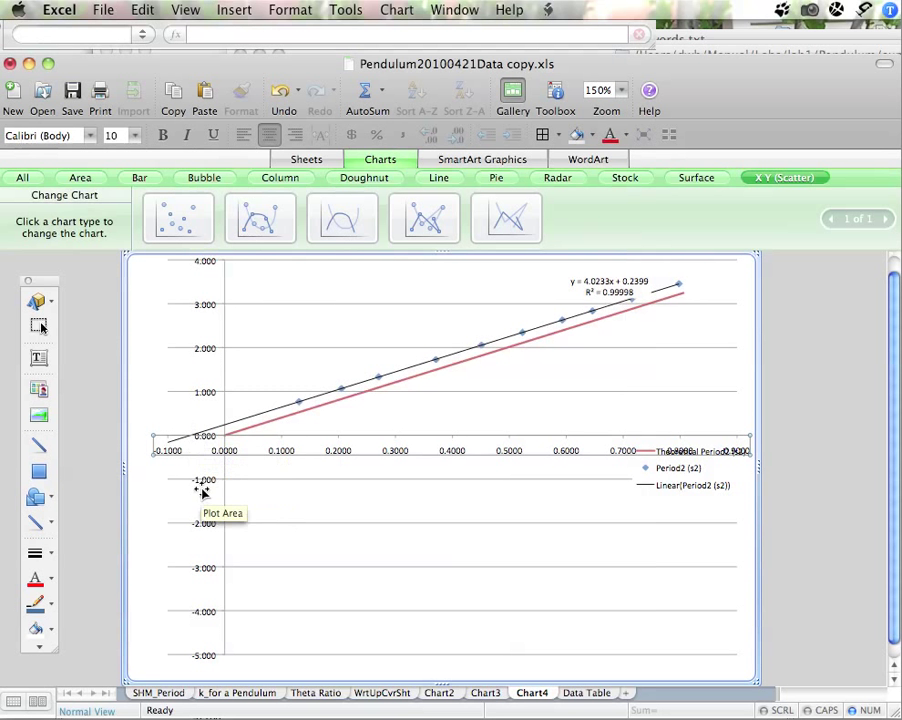
Step: Set the vertical axis minimum to -0.3
{"action": "double_click", "coordinate": [200, 530]}
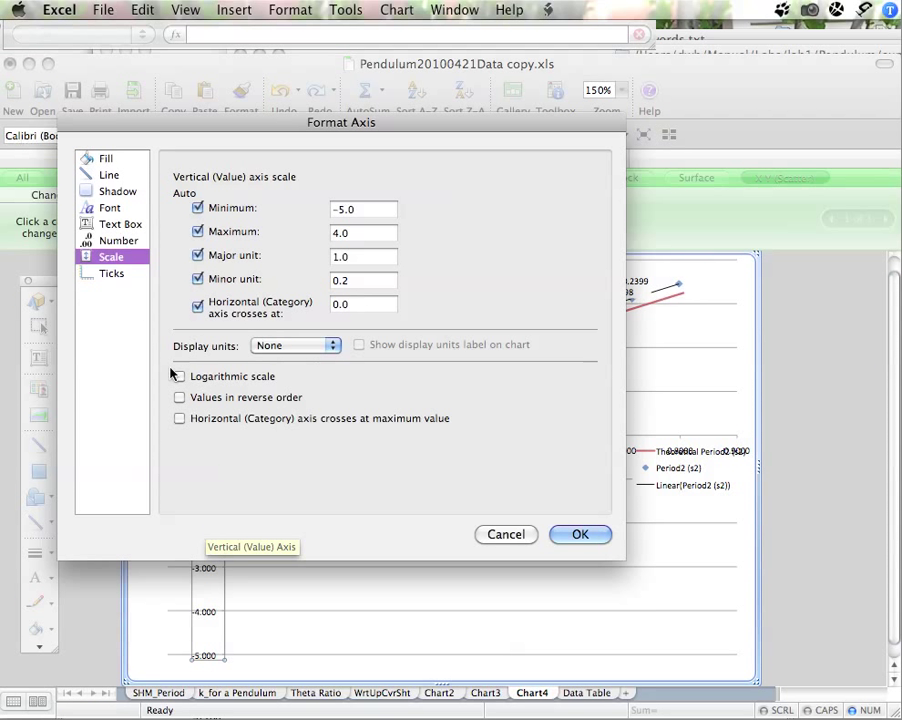
{"action": "left_click_drag", "start_coordinate": [362, 211], "coordinate": [300, 206]}
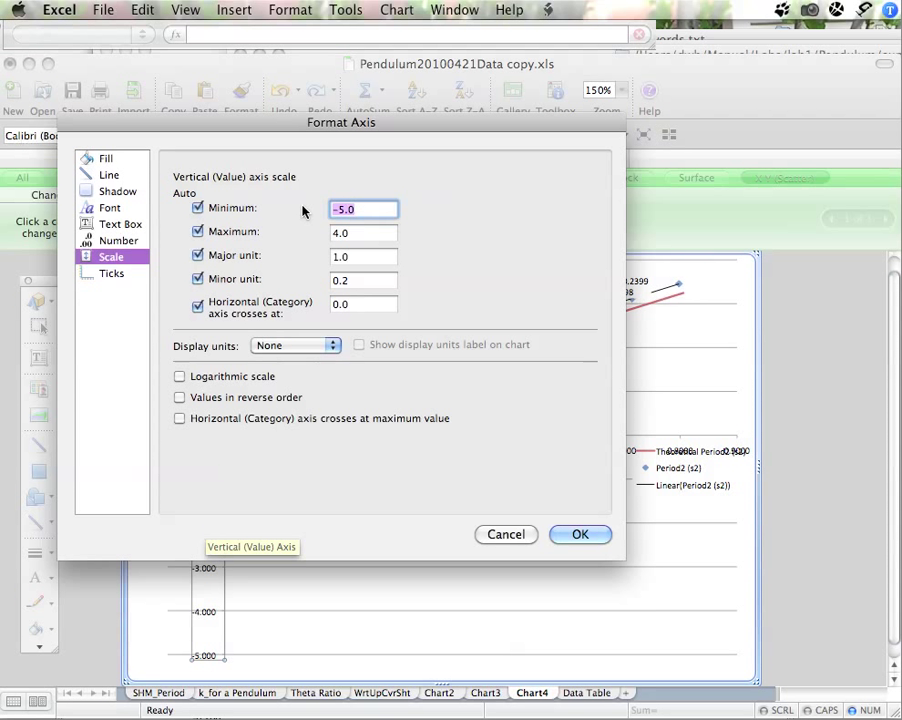
{"action": "type", "text": "-"}
{"action": "type", "text": ".3"}
{"action": "key", "text": "Return"}
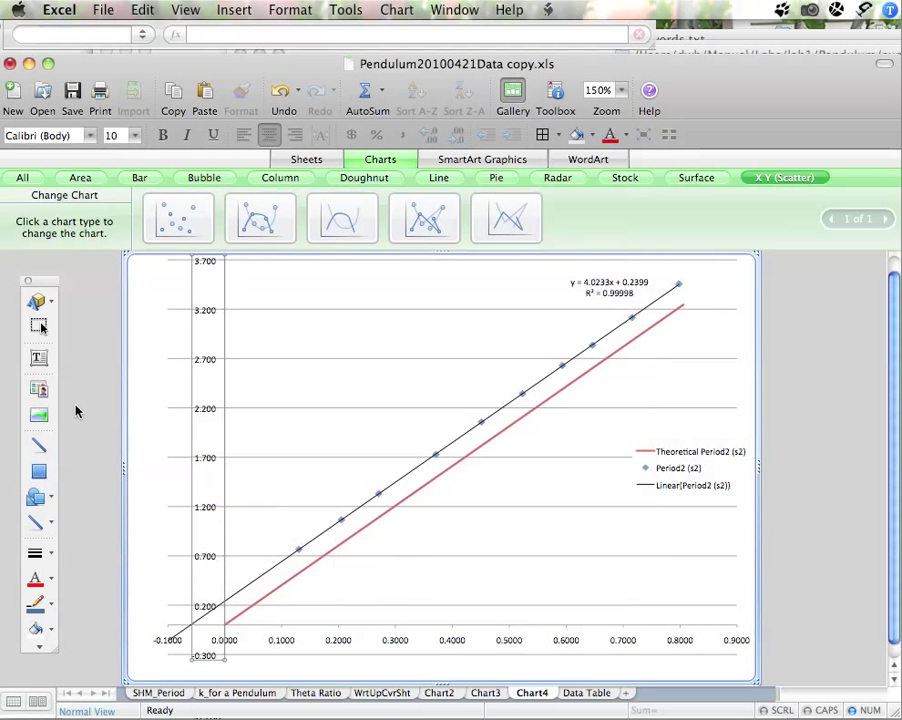
Step: Draw an outlined X-intercept text box left of the trendline
{"action": "left_click", "coordinate": [38, 357]}
{"action": "left_click_drag", "start_coordinate": [233, 384], "coordinate": [402, 470]}
{"action": "type", "text": "X-intercept..."}
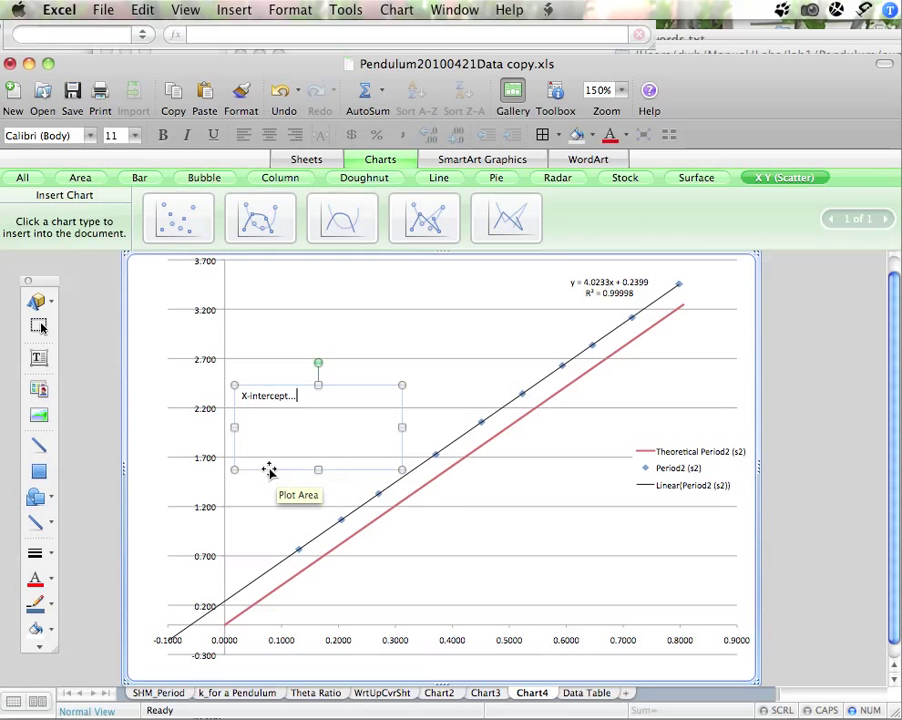
{"action": "left_click", "coordinate": [50, 554]}
{"action": "left_click", "coordinate": [114, 578]}
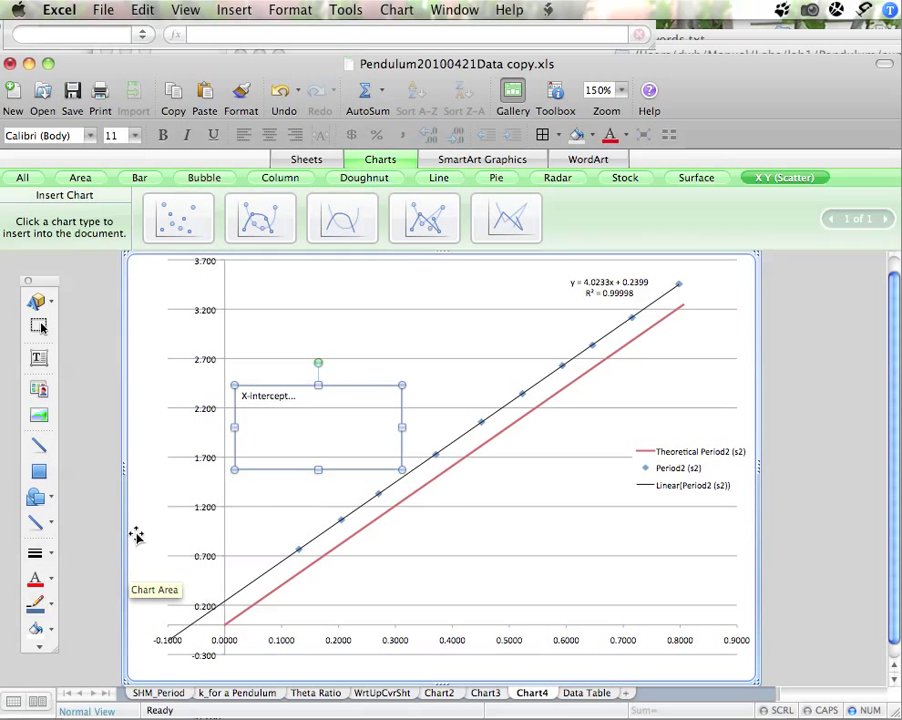
Step: Draw a thick blue-grey curved arrow from the text box to the x-intercept
{"action": "left_click", "coordinate": [36, 521]}
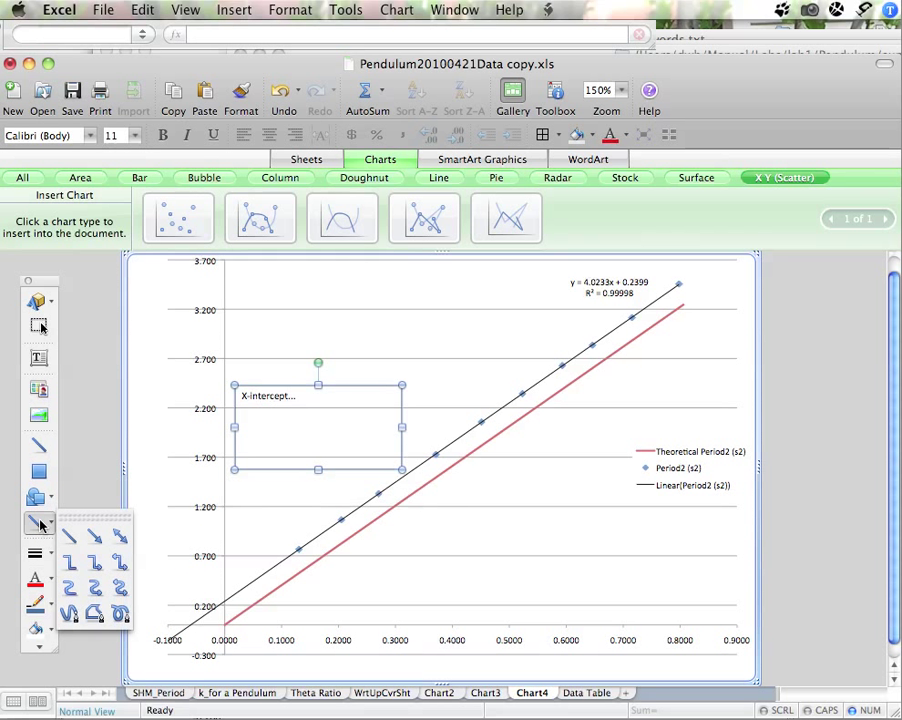
{"action": "left_click", "coordinate": [114, 594]}
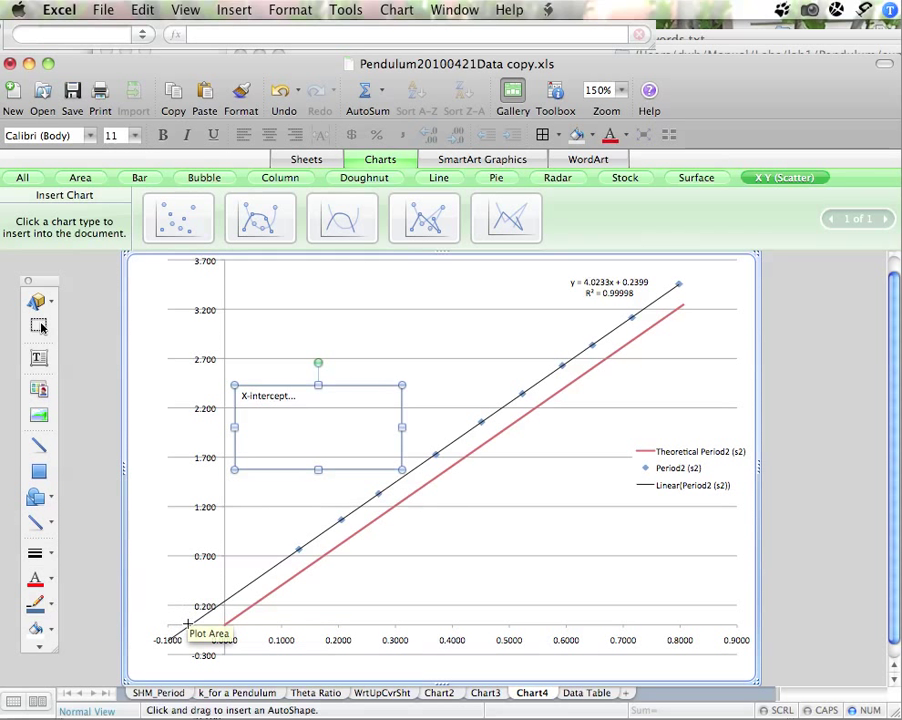
{"action": "left_click_drag", "start_coordinate": [186, 621], "coordinate": [274, 471]}
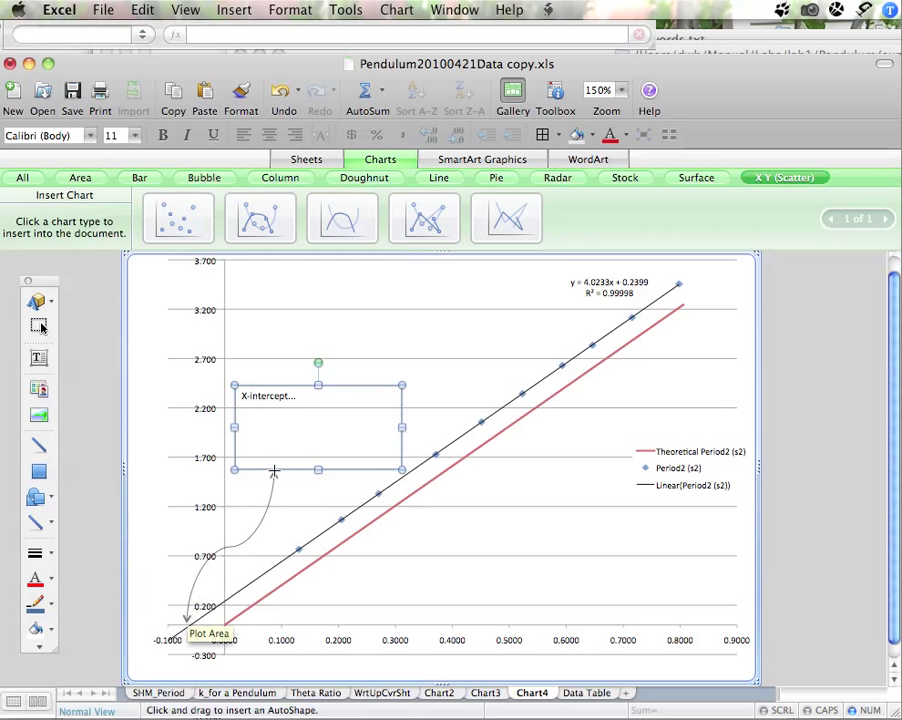
{"action": "left_click", "coordinate": [38, 560]}
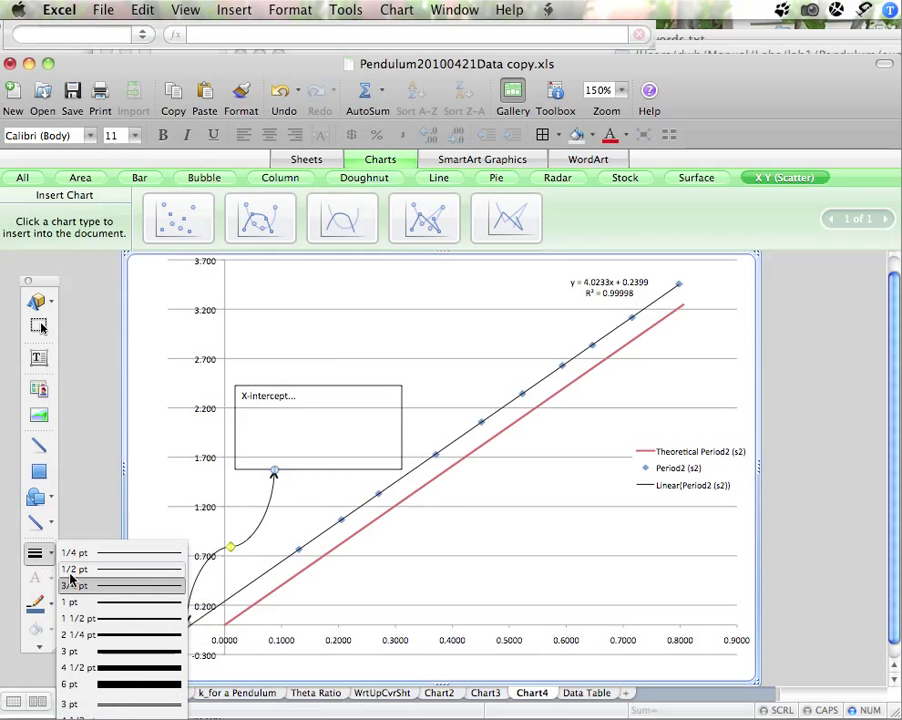
{"action": "left_click", "coordinate": [131, 630]}
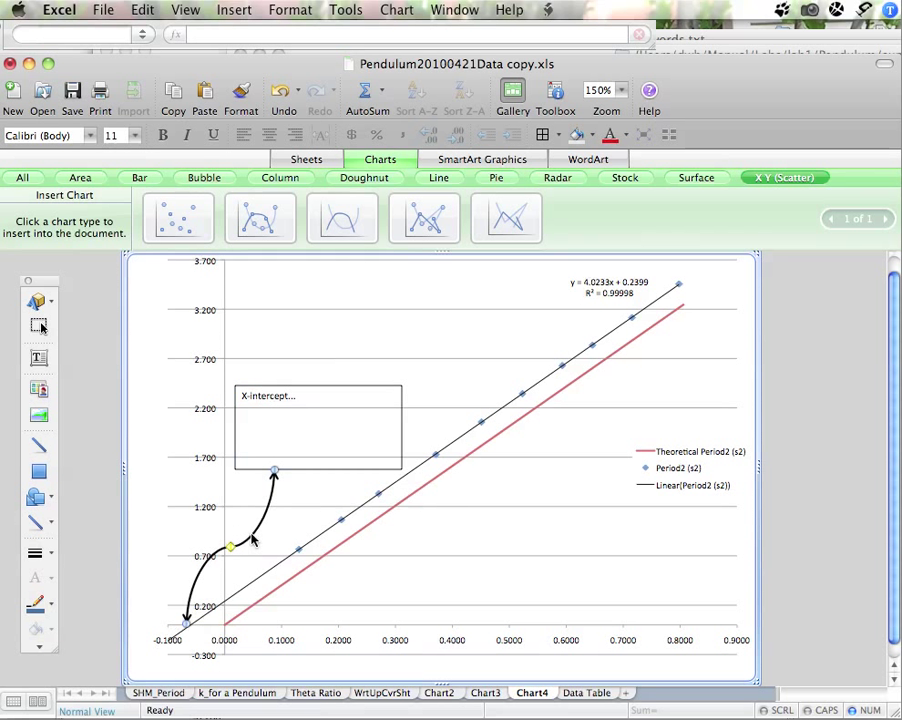
{"action": "left_click", "coordinate": [51, 604]}
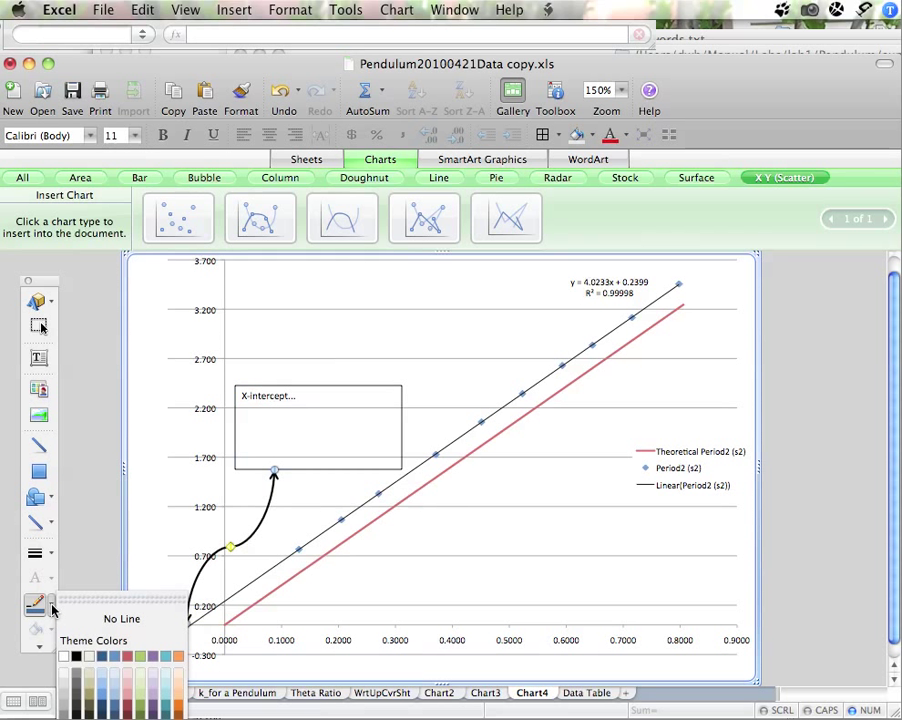
{"action": "left_click", "coordinate": [114, 707]}
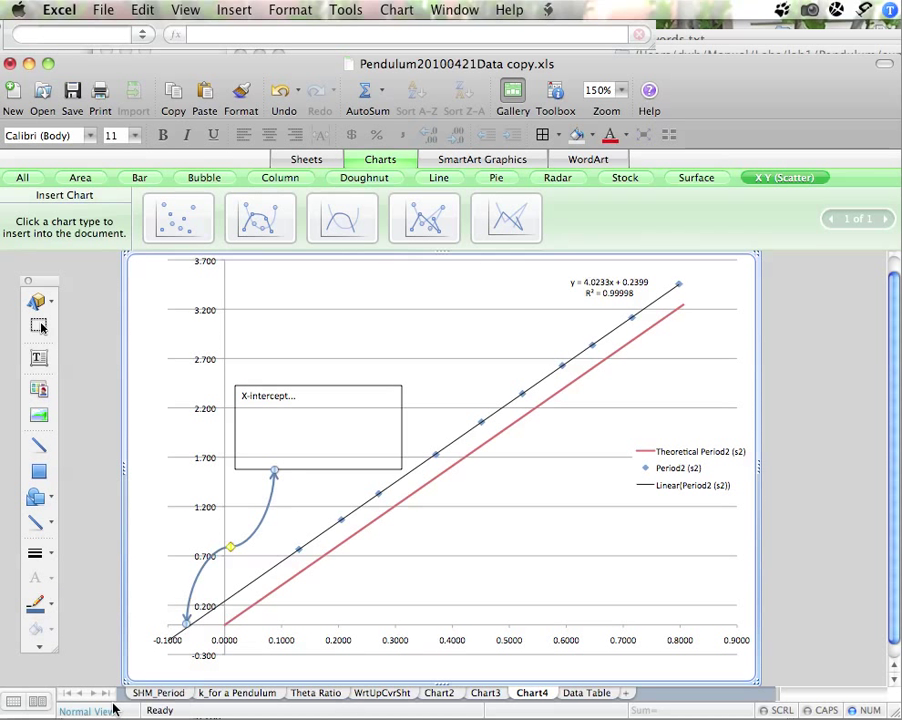
Step: Draw a second text box at the chart's lower right for the 'To make a clock' note
{"action": "left_click_drag", "start_coordinate": [40, 280], "coordinate": [75, 268]}
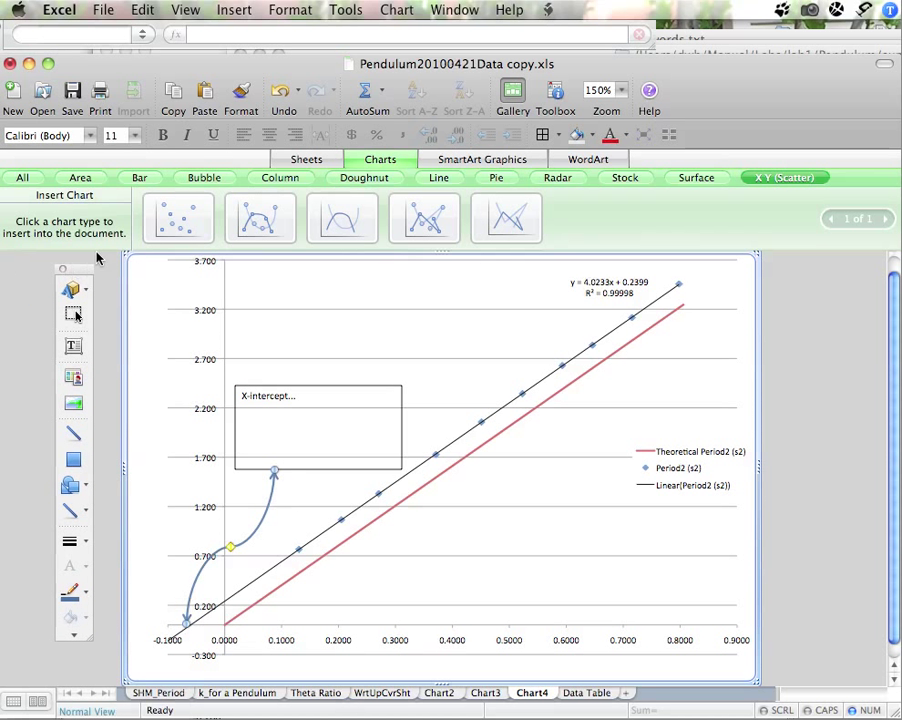
{"action": "left_click", "coordinate": [185, 10]}
{"action": "mouse_move", "coordinate": [240, 32]}
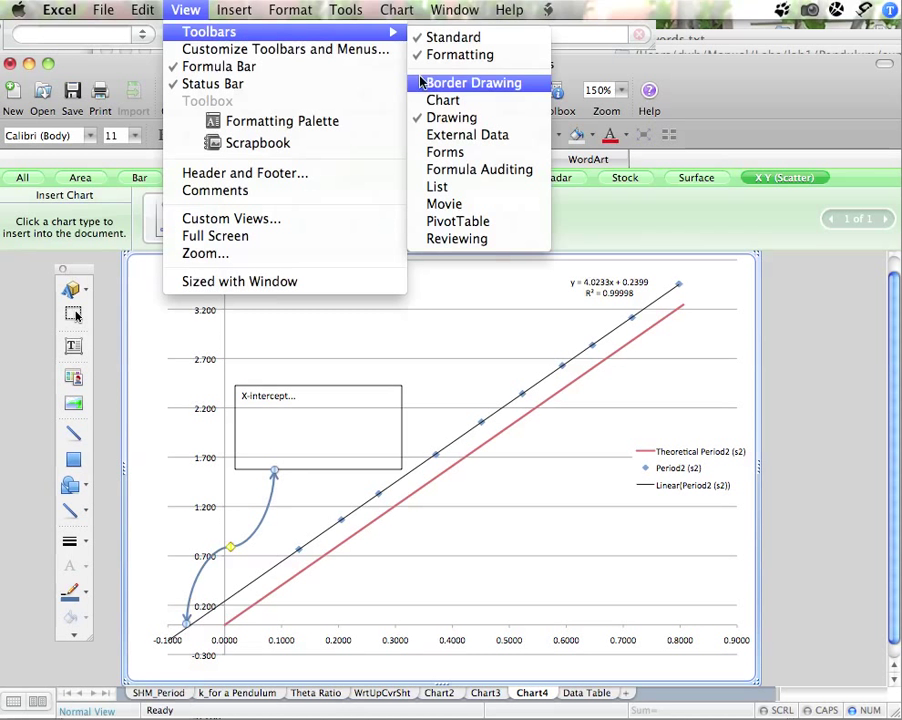
{"action": "left_click", "coordinate": [436, 408]}
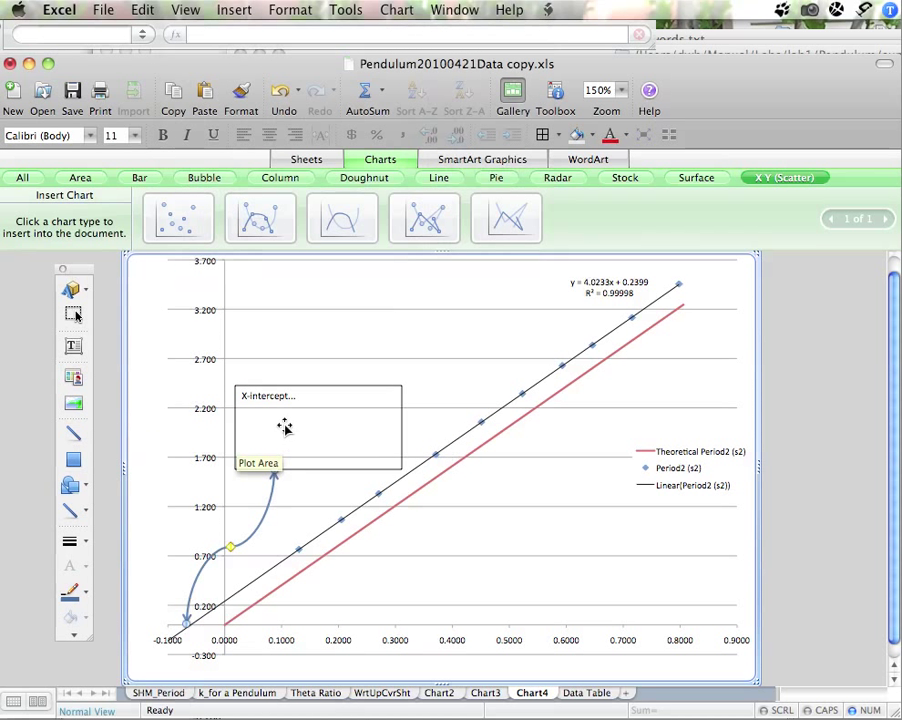
{"action": "left_click", "coordinate": [72, 347]}
{"action": "left_click_drag", "start_coordinate": [469, 500], "coordinate": [675, 598]}
{"action": "type", "text": "To make a clock..."}
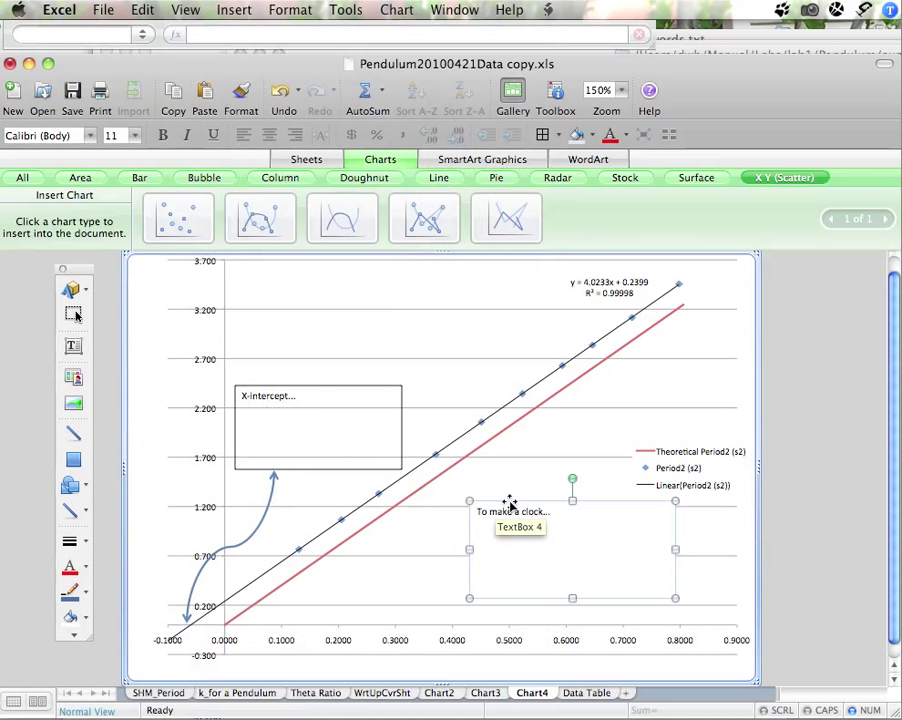
Step: Duplicate the X-intercept box near the chart's top and retype its text as 'Equations'
{"action": "left_click", "coordinate": [248, 415]}
{"action": "left_click_drag", "start_coordinate": [341, 388], "coordinate": [395, 277]}
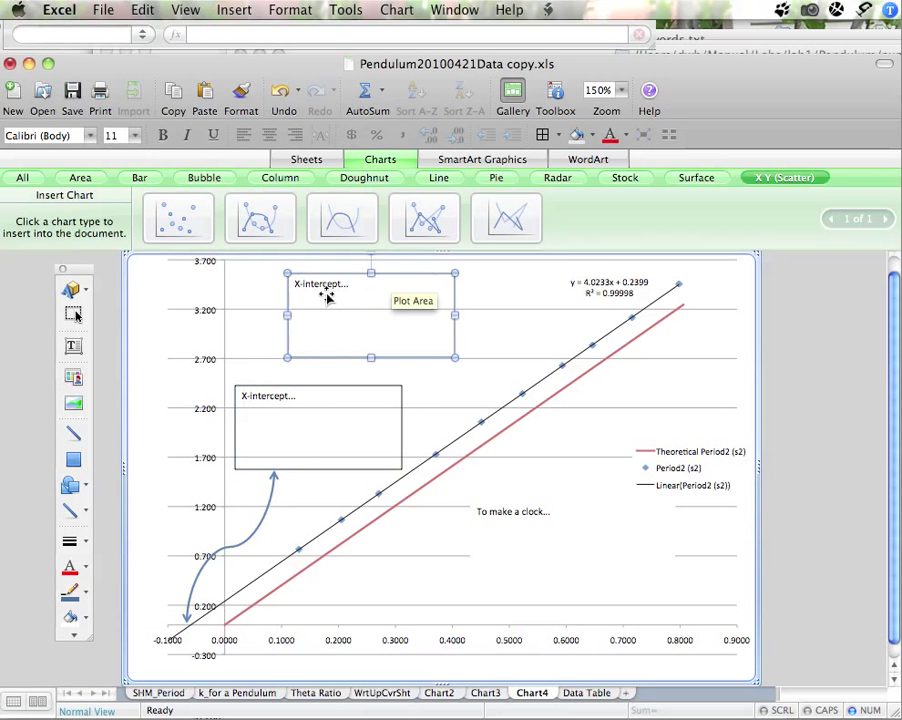
{"action": "left_click", "coordinate": [370, 288]}
{"action": "double_click", "coordinate": [360, 290]}
{"action": "left_click", "coordinate": [477, 478]}
{"action": "left_click", "coordinate": [330, 285]}
{"action": "triple_click", "coordinate": [336, 286]}
{"action": "type", "text": "Equia"}
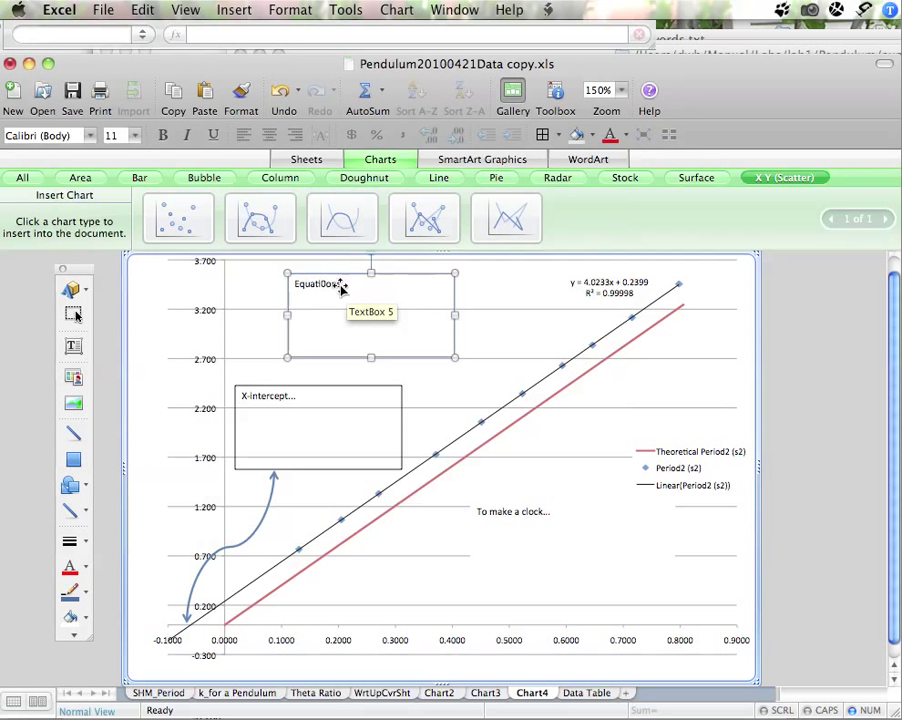